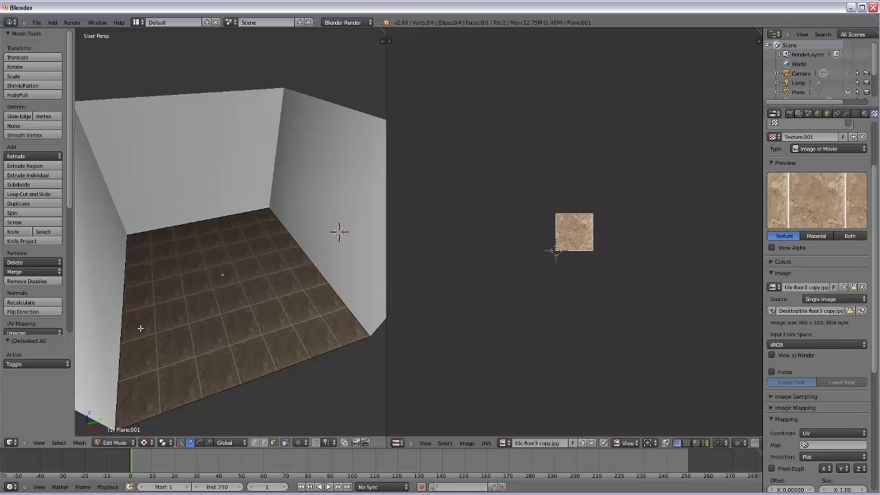
Unwrap the room's back wall plane in Edit Mode with the standard Unwrap method
{"action": "key", "text": "Tab"}
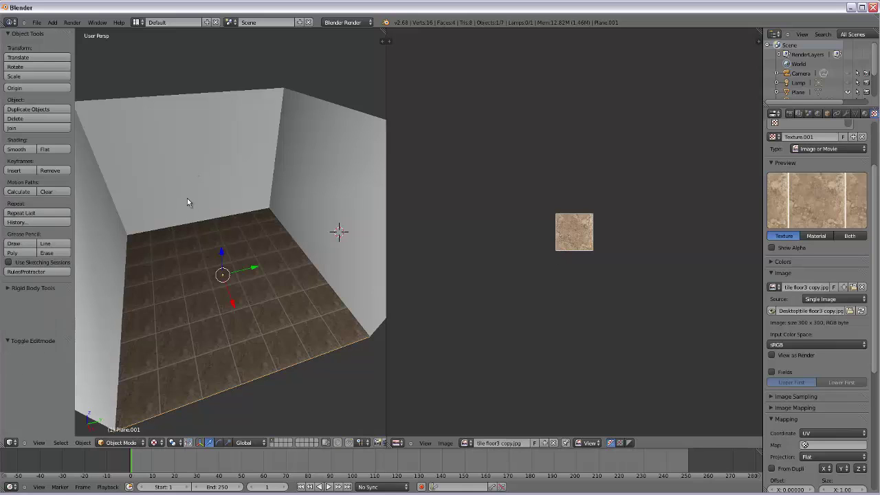
{"action": "right_click", "coordinate": [181, 178]}
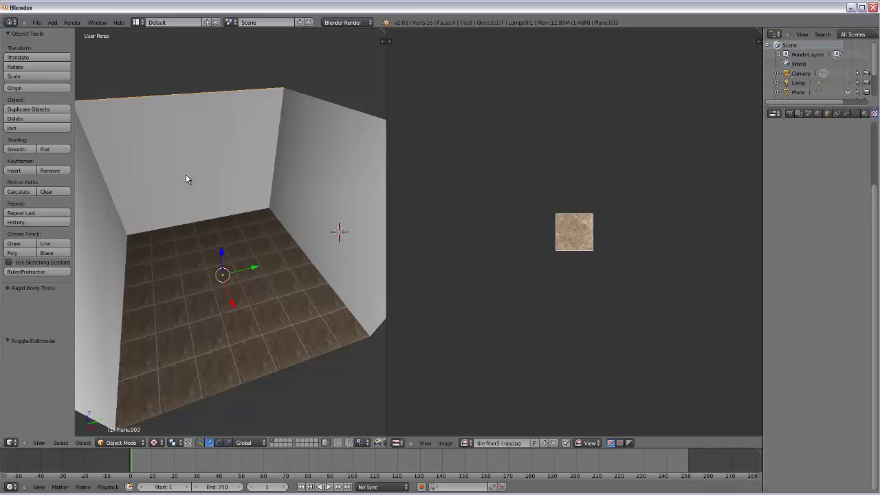
{"action": "key", "text": "Tab"}
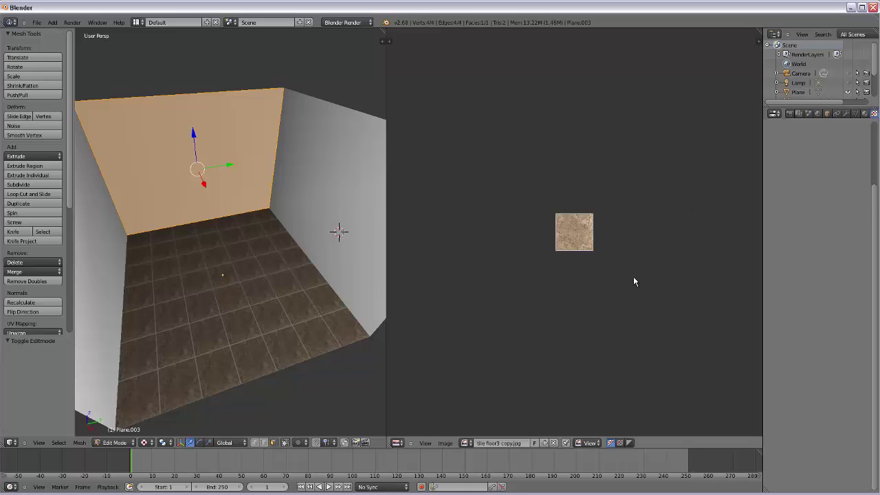
{"action": "key", "text": "u"}
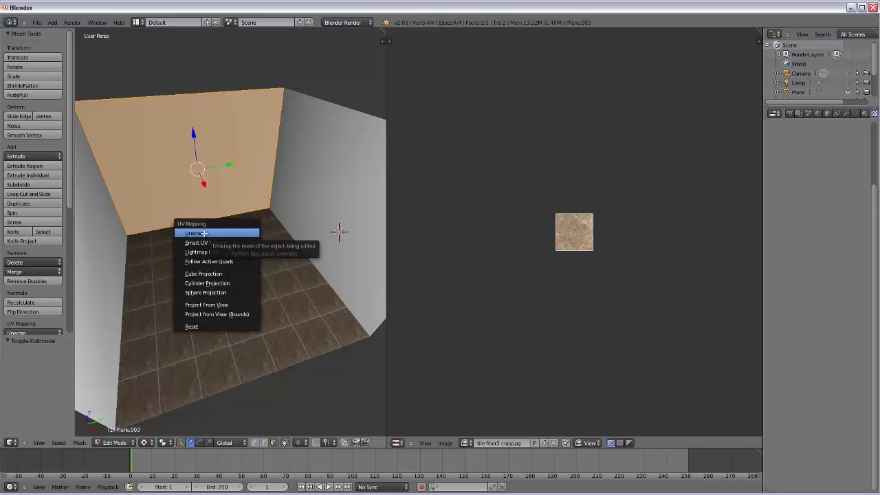
{"action": "left_click", "coordinate": [204, 234]}
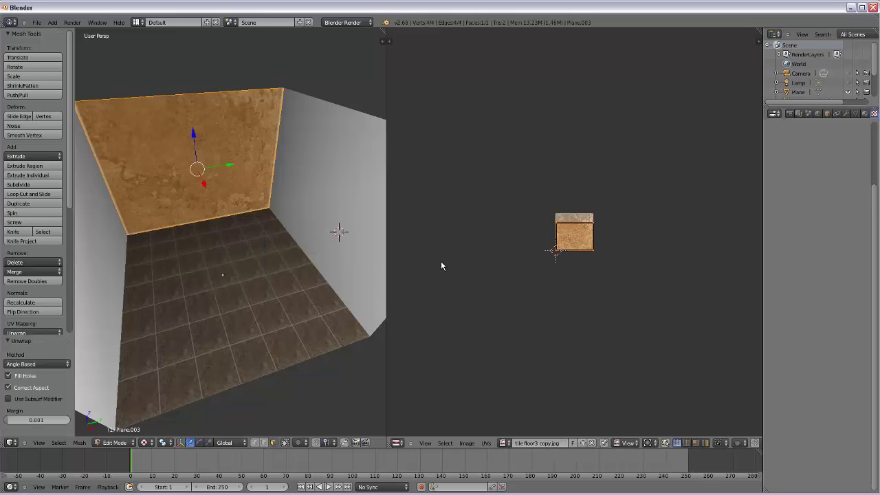
{"action": "left_click", "coordinate": [506, 443]}
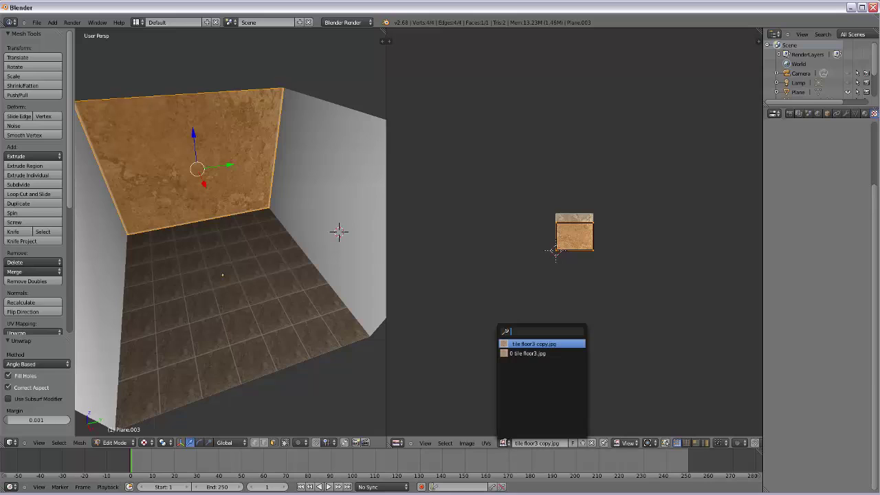
{"action": "key", "text": "Down"}
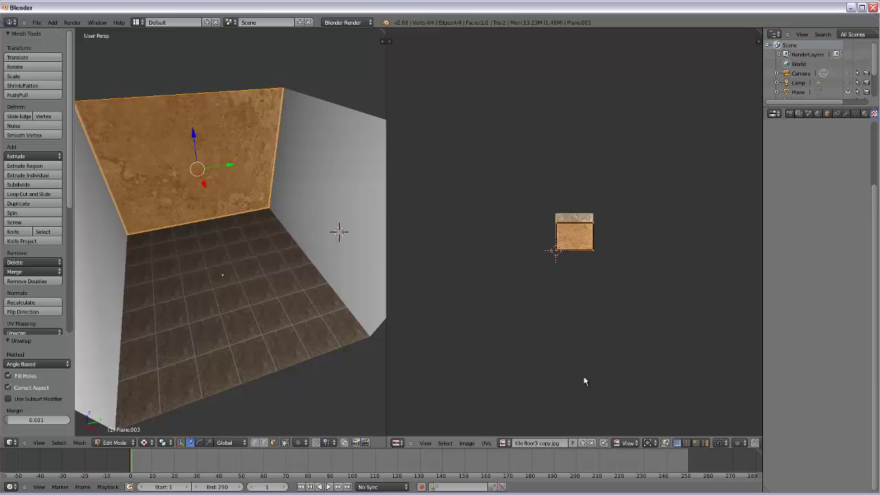
{"action": "key", "text": "Escape"}
Create a new texture and set its type to Image or Movie
{"action": "left_click", "coordinate": [874, 114]}
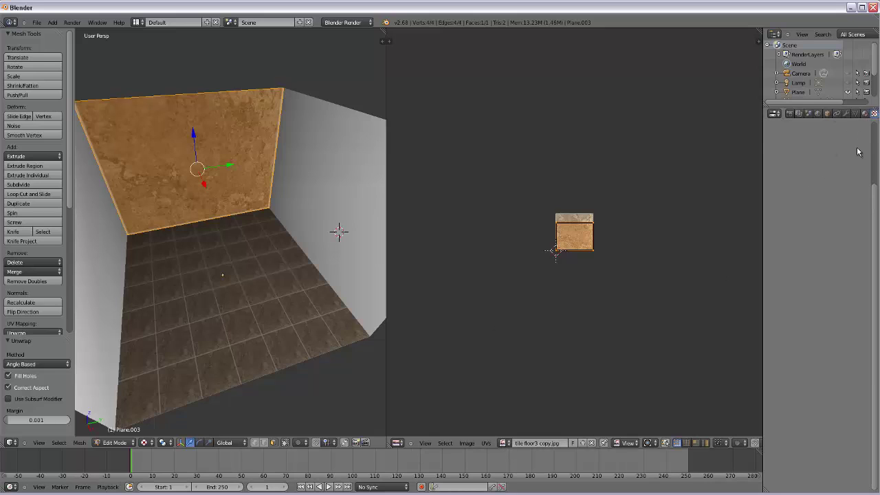
{"action": "left_click", "coordinate": [811, 156]}
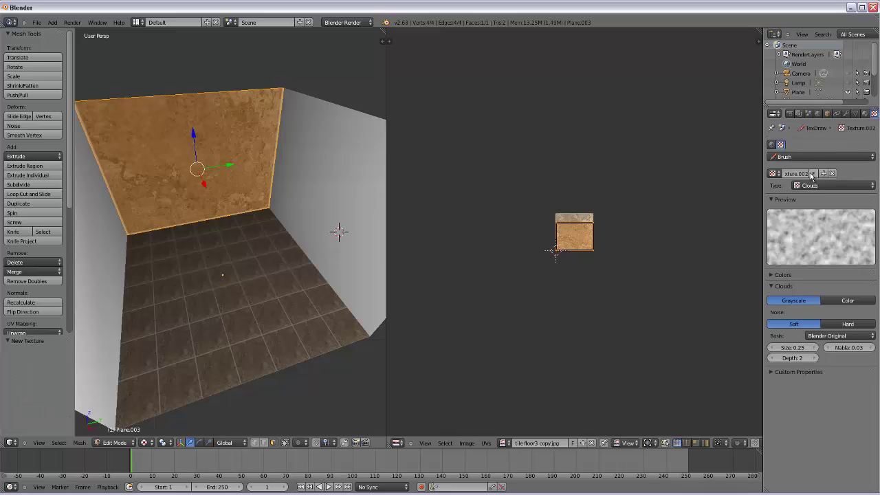
{"action": "left_click", "coordinate": [832, 186]}
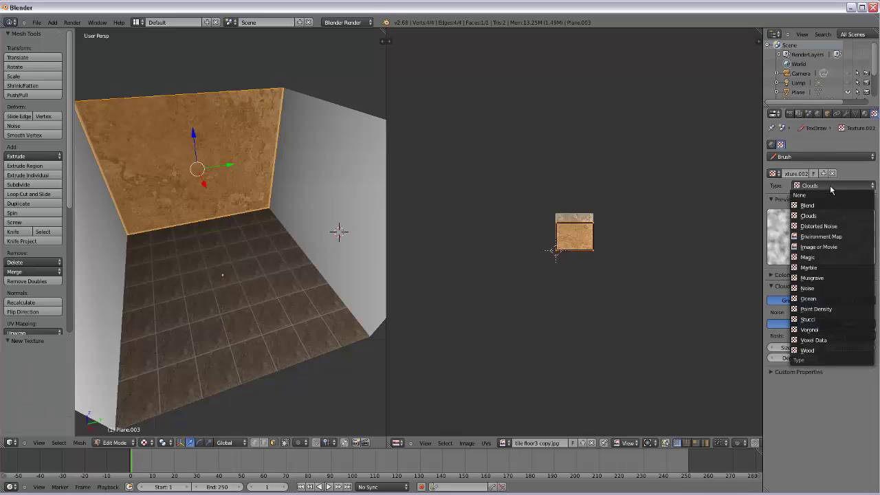
{"action": "left_click", "coordinate": [817, 249]}
Load wallpaper.jpg from the Desktop into the texture and assign that image to the back wall's UV layout
{"action": "left_click", "coordinate": [854, 301]}
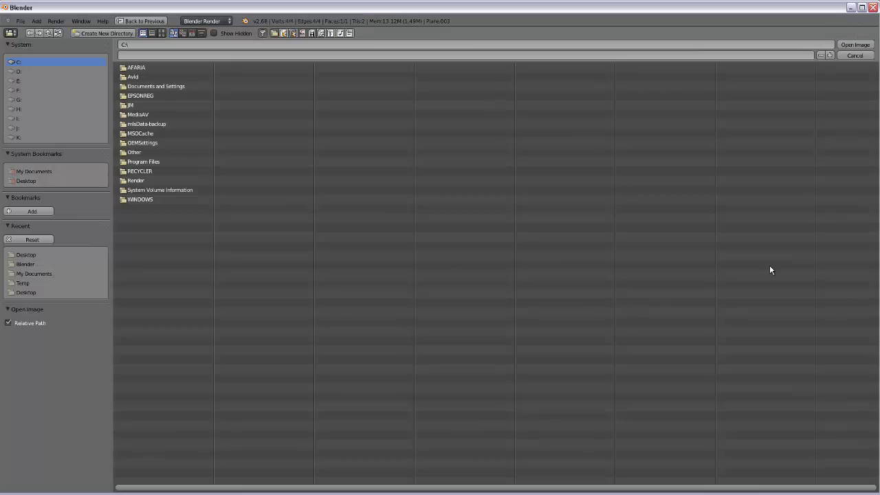
{"action": "left_click", "coordinate": [28, 181]}
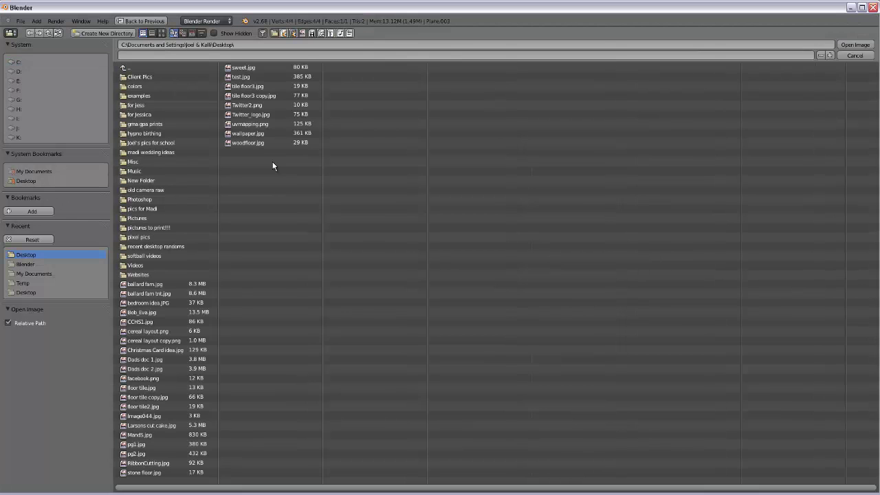
{"action": "double_click", "coordinate": [248, 133]}
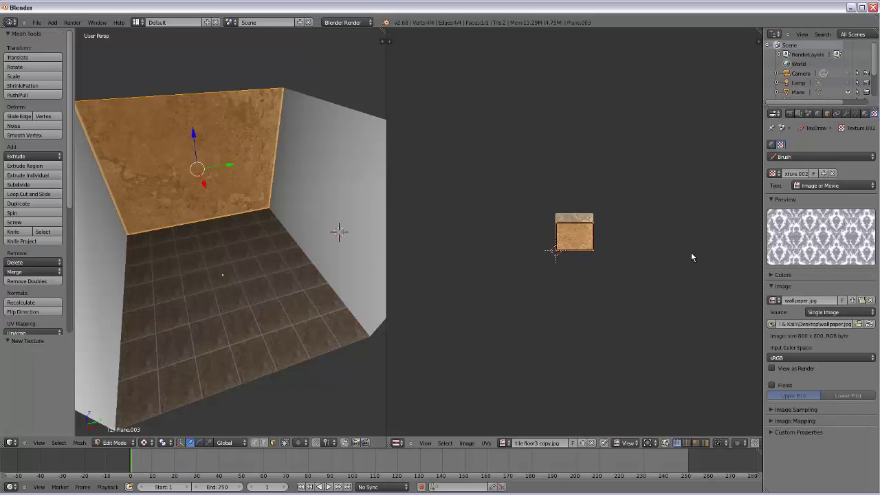
{"action": "left_click", "coordinate": [504, 443]}
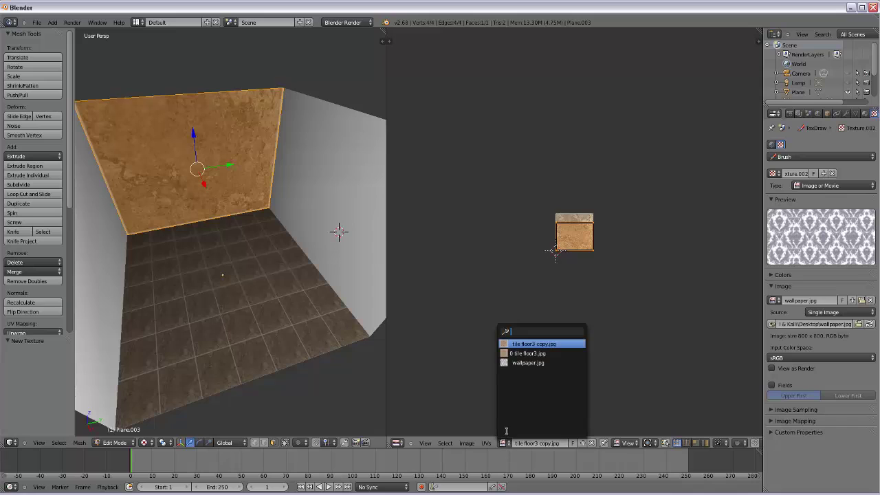
{"action": "left_click", "coordinate": [527, 363]}
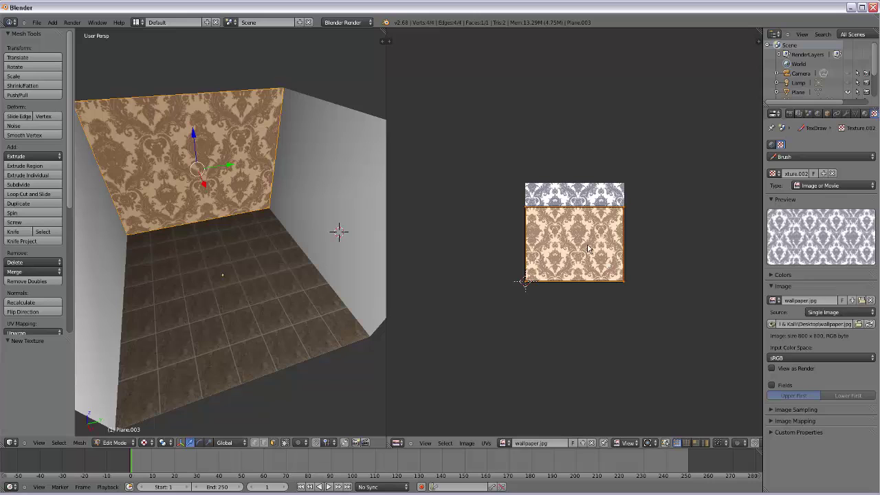
Scale up the back wall's UVs about 4.5 times and again by about 1.22 so the wallpaper pattern repeats smaller
{"action": "scroll", "coordinate": [584, 218], "scroll_direction": "down", "scroll_amount": 3}
{"action": "scroll", "coordinate": [585, 215], "scroll_direction": "down", "scroll_amount": 2}
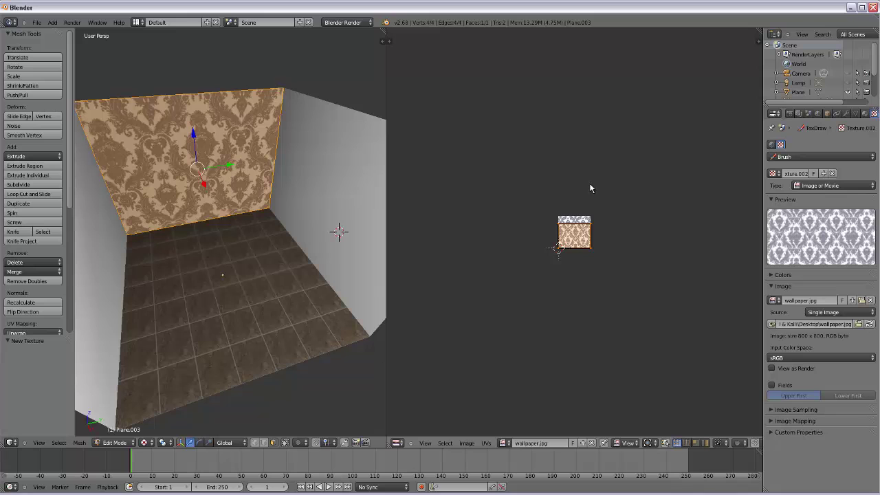
{"action": "key", "text": "s"}
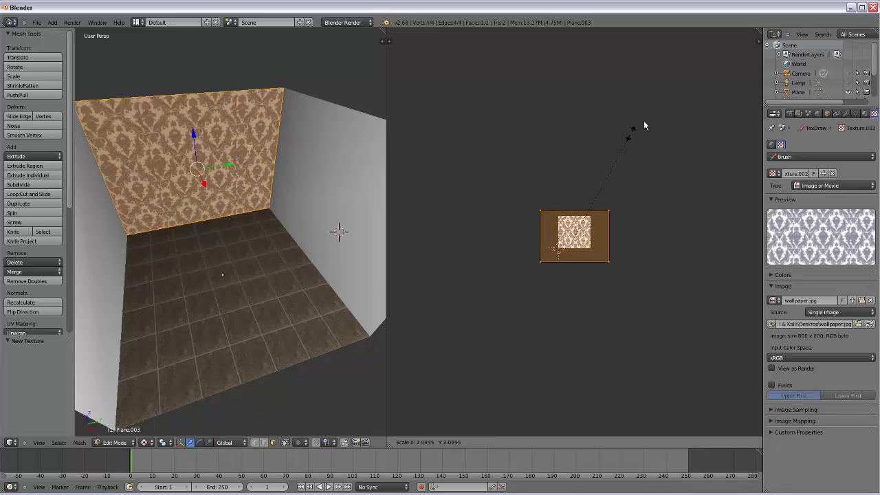
{"action": "left_click", "coordinate": [729, 42]}
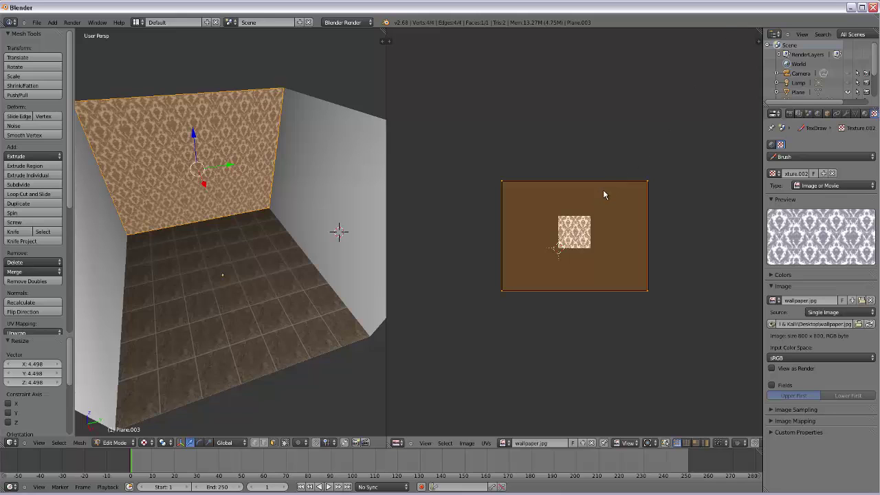
{"action": "key", "text": "s"}
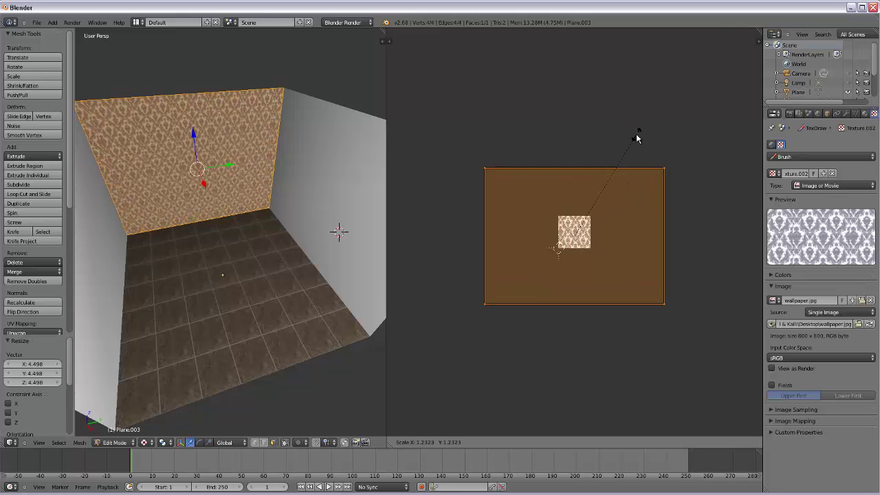
{"action": "left_click", "coordinate": [635, 139]}
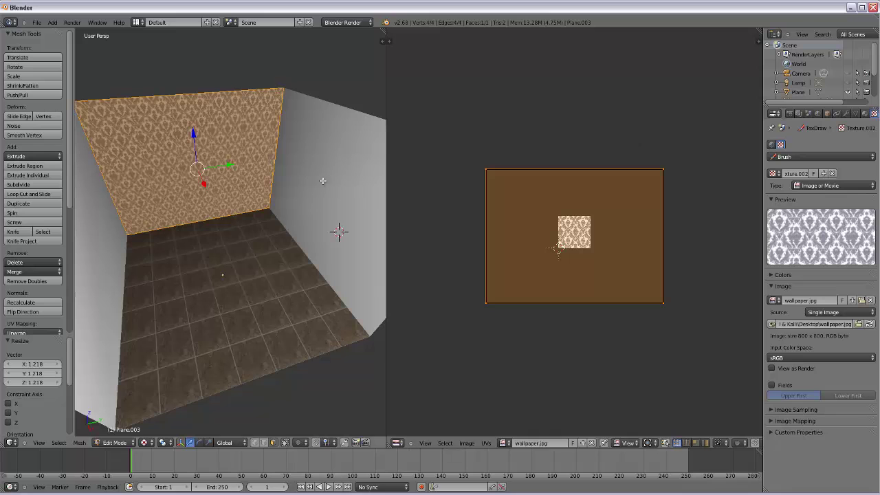
Deselect the wall face and examine the wallpaper's tiling on the back wall and the source image up close
{"action": "key", "text": "a"}
{"action": "scroll", "coordinate": [177, 165], "scroll_direction": "up", "scroll_amount": 5}
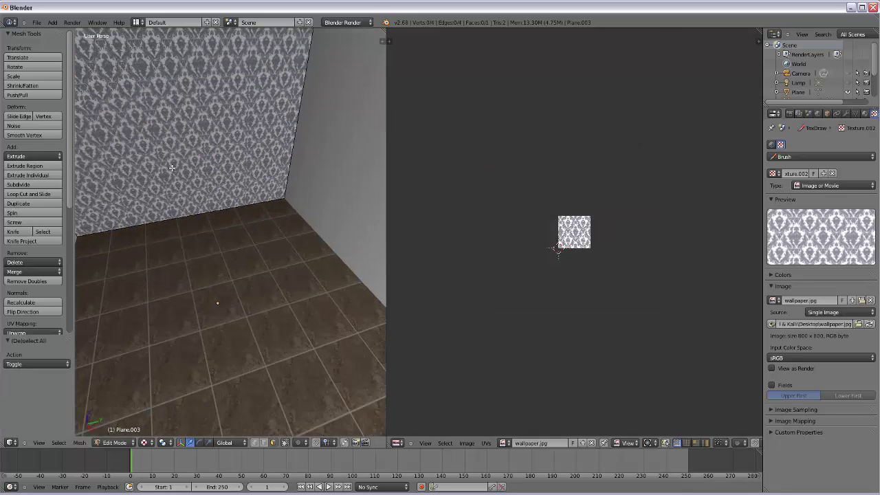
{"action": "middle_click_drag", "start_coordinate": [181, 136], "coordinate": [228, 161]}
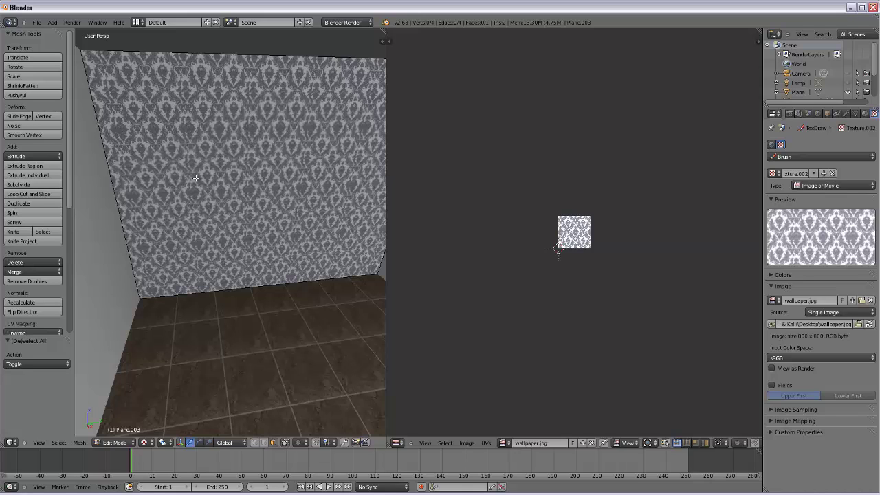
{"action": "scroll", "coordinate": [579, 244], "scroll_direction": "up", "scroll_amount": 8}
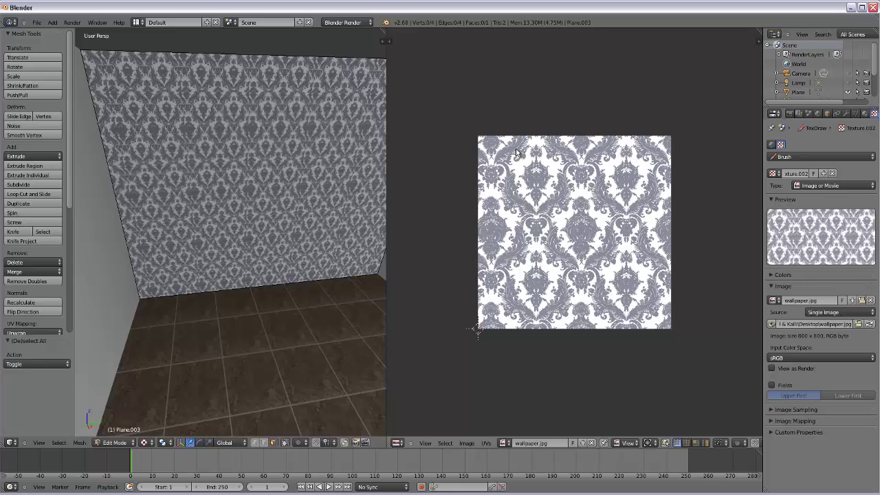
{"action": "scroll", "coordinate": [550, 209], "scroll_direction": "down", "scroll_amount": 3}
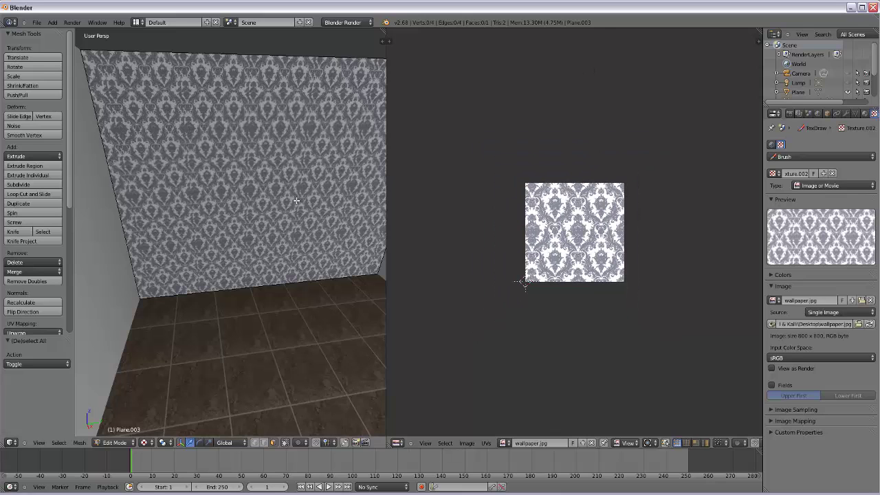
Render a test image of the room from the scene camera and close the result
{"action": "scroll", "coordinate": [276, 181], "scroll_direction": "down", "scroll_amount": 4}
{"action": "middle_click_drag", "start_coordinate": [308, 200], "coordinate": [278, 207]}
{"action": "scroll", "coordinate": [293, 187], "scroll_direction": "down", "scroll_amount": 3}
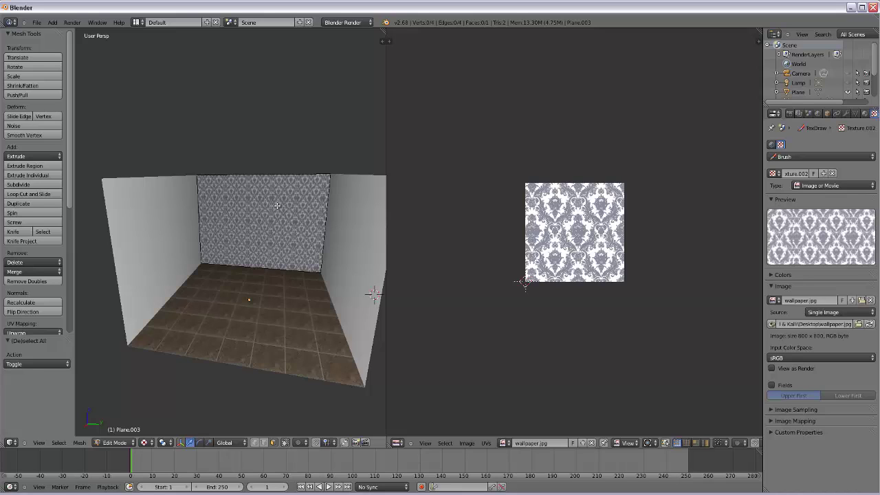
{"action": "key", "text": "F12"}
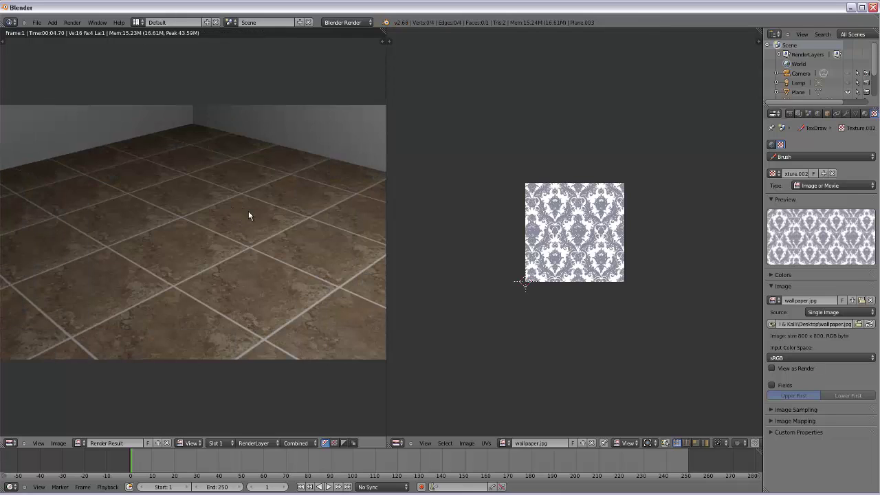
{"action": "key", "text": "Escape"}
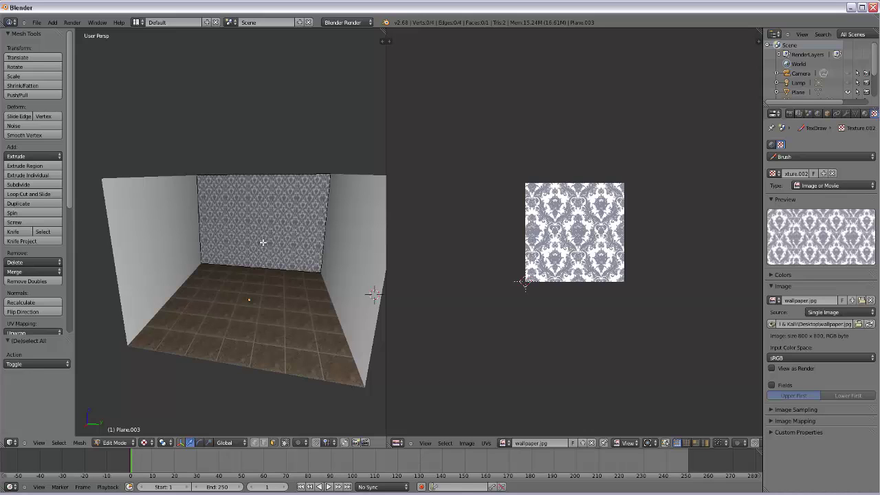
Switch to the camera view and enable Lock Camera to View
{"action": "key", "text": "KP_0"}
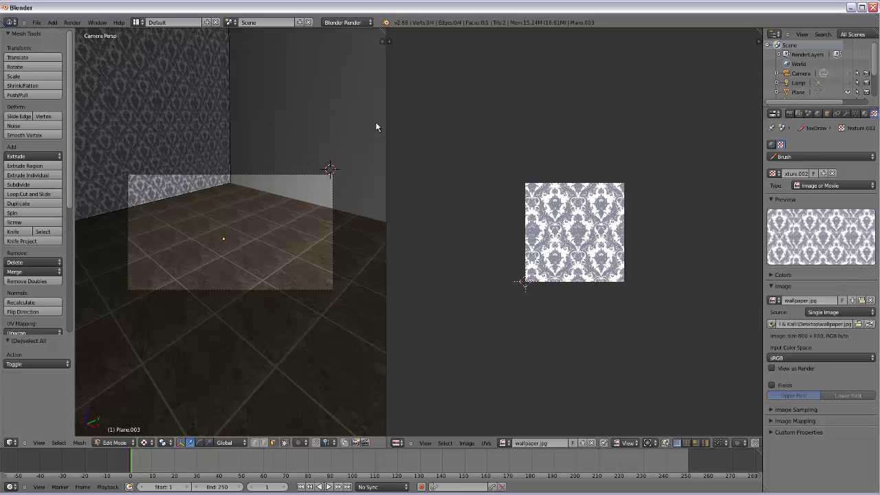
{"action": "key", "text": "n"}
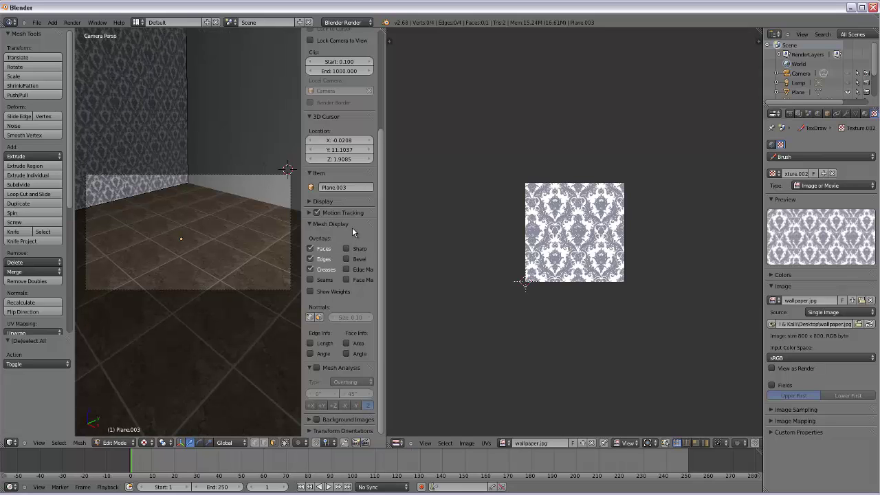
{"action": "scroll", "coordinate": [337, 165], "scroll_direction": "up", "scroll_amount": 3}
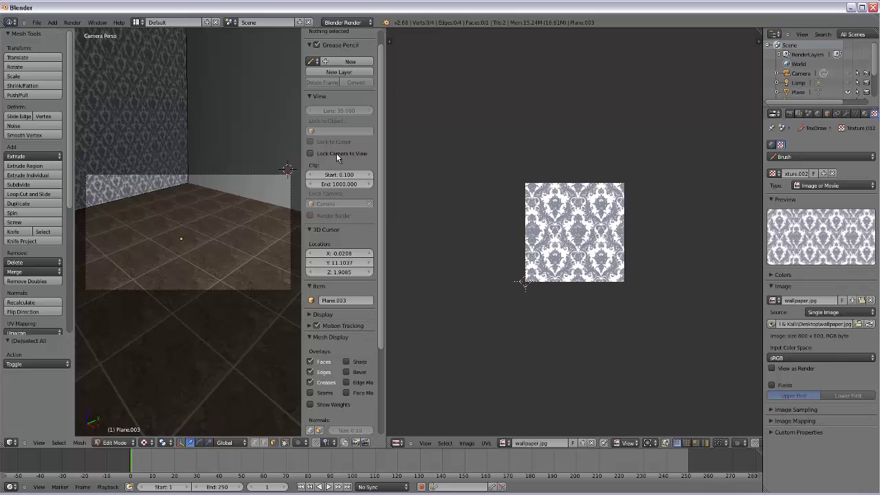
{"action": "left_click", "coordinate": [316, 154]}
Pull the camera back and orbit it to frame the whole room facing the wallpapered back wall, and leave the camera view
{"action": "scroll", "coordinate": [166, 218], "scroll_direction": "down", "scroll_amount": 3}
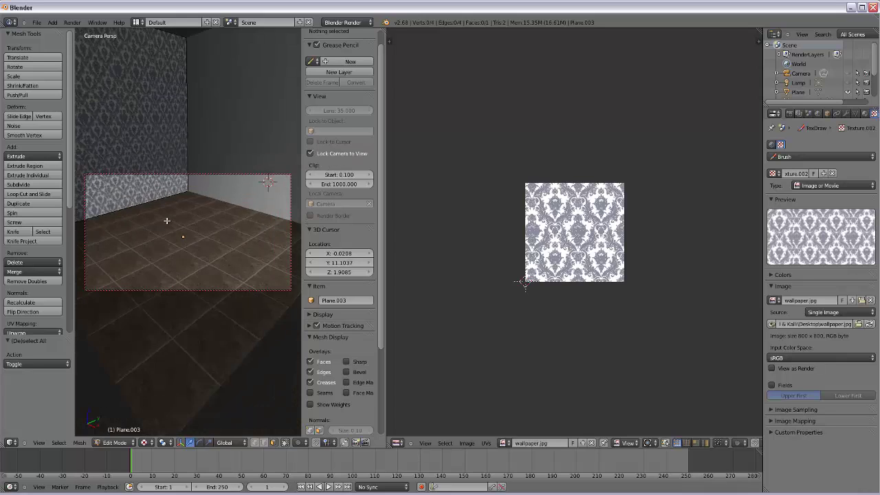
{"action": "scroll", "coordinate": [166, 218], "scroll_direction": "down", "scroll_amount": 3}
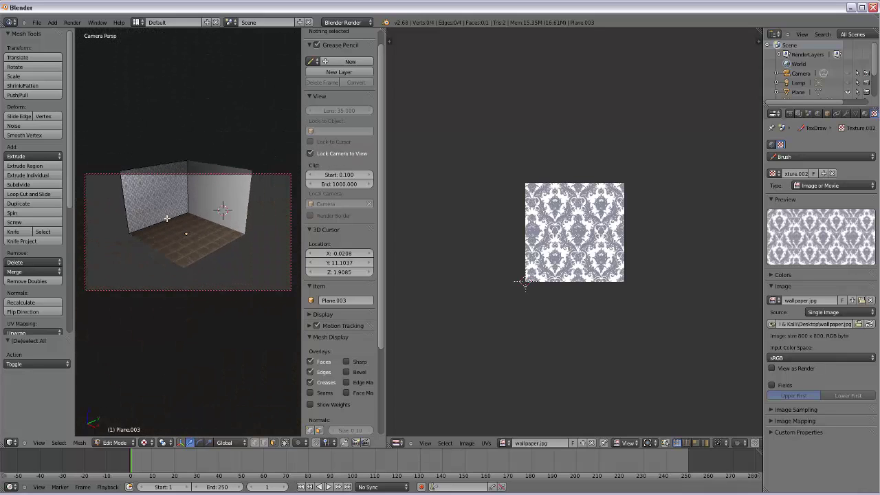
{"action": "middle_click_drag", "start_coordinate": [168, 217], "coordinate": [202, 222]}
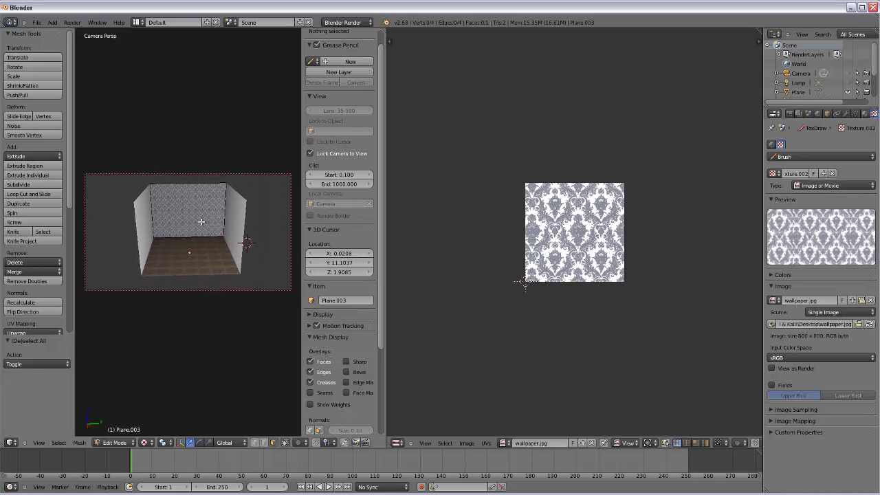
{"action": "scroll", "coordinate": [197, 227], "scroll_direction": "up", "scroll_amount": 1}
{"action": "scroll", "coordinate": [196, 227], "scroll_direction": "down", "scroll_amount": 1}
{"action": "scroll", "coordinate": [196, 227], "scroll_direction": "up", "scroll_amount": 1}
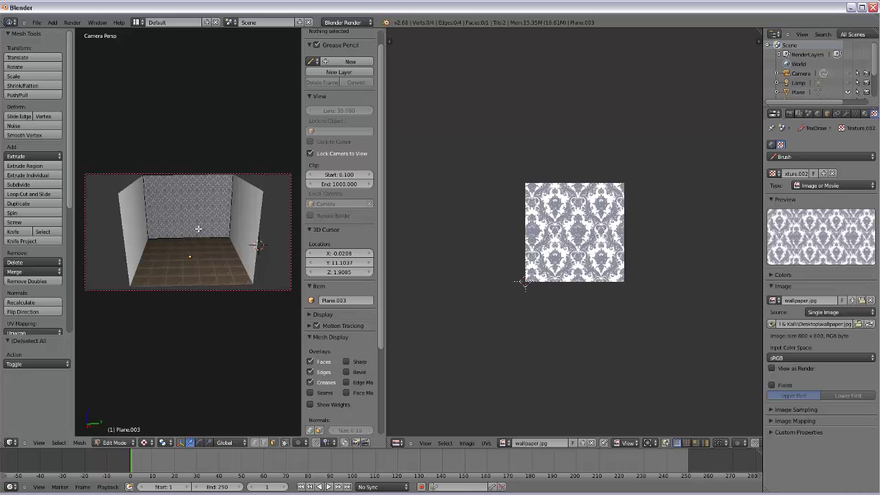
{"action": "key", "text": "KP_0"}
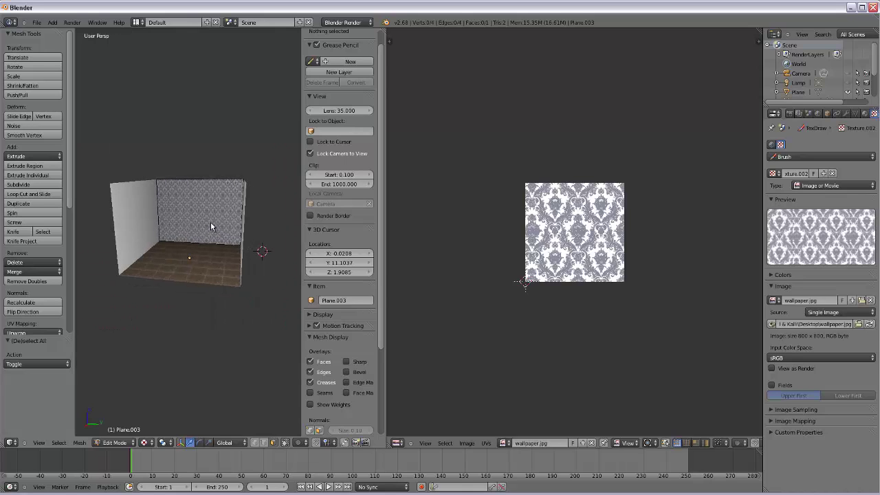
Render a test image of the whole room from the adjusted camera and close the result
{"action": "key", "text": "F12"}
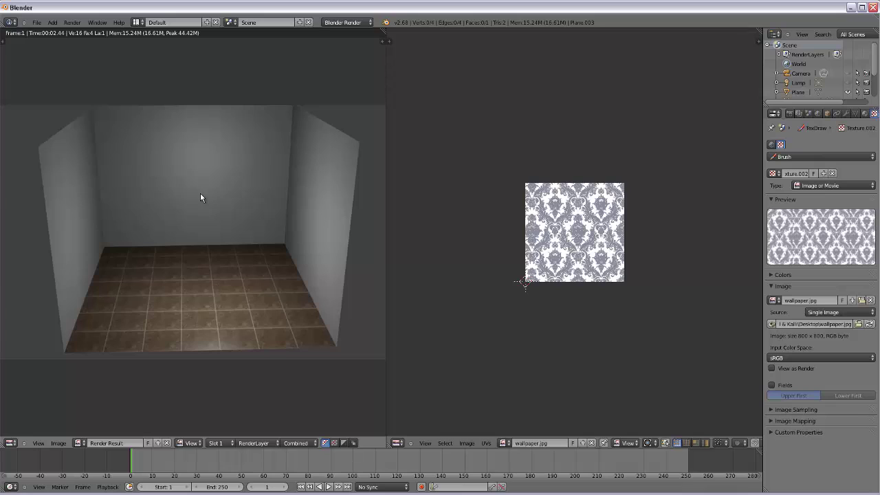
{"action": "key", "text": "Escape"}
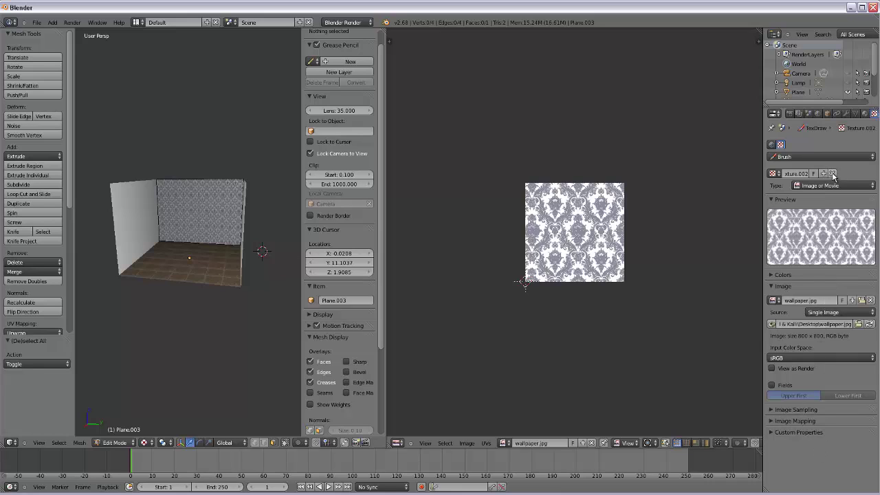
Remove the wallpaper texture from the brush and create a new material named walls for the back wall
{"action": "left_click", "coordinate": [832, 174]}
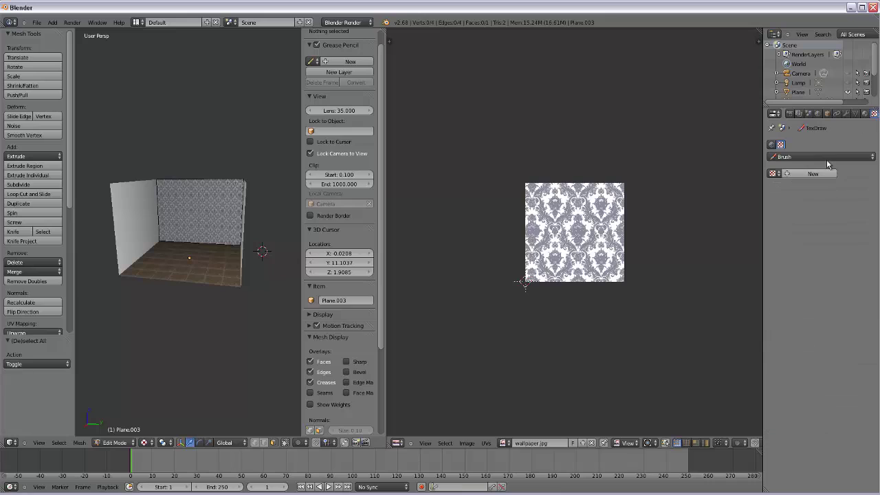
{"action": "left_click", "coordinate": [864, 114]}
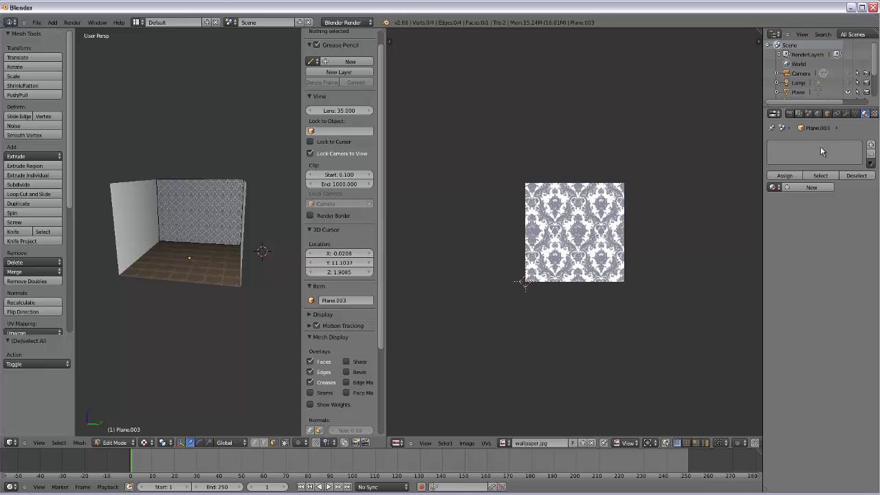
{"action": "left_click", "coordinate": [812, 188]}
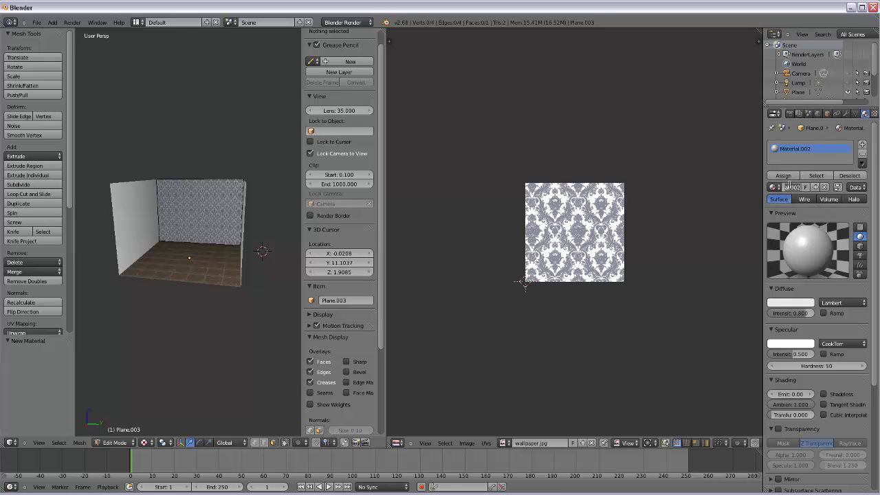
{"action": "left_click", "coordinate": [790, 186]}
{"action": "type", "text": "walls"}
{"action": "key", "text": "Return"}
Add an Image or Movie texture to the walls material and load wallpaper.jpg from the Desktop into it
{"action": "left_click", "coordinate": [858, 114]}
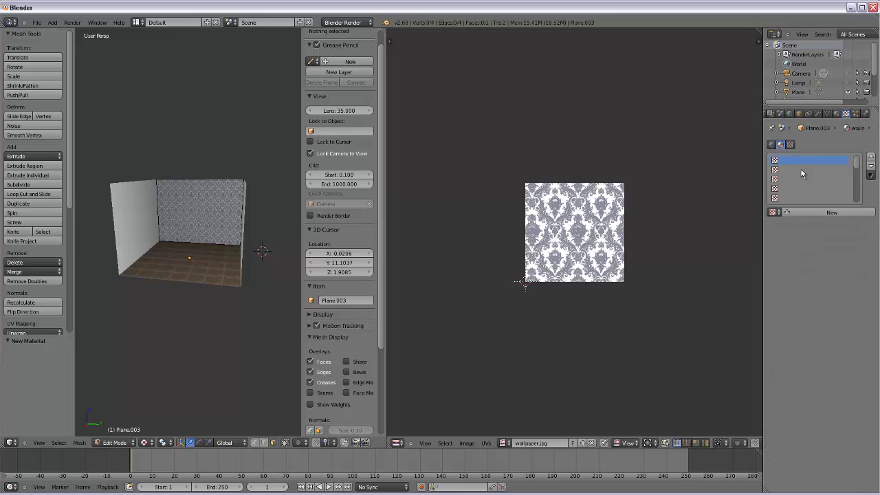
{"action": "left_click", "coordinate": [832, 213]}
{"action": "left_click", "coordinate": [830, 225]}
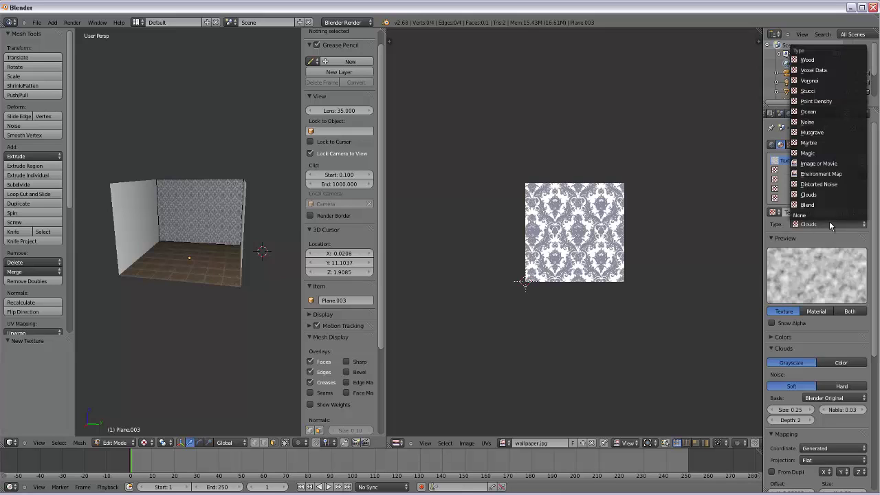
{"action": "left_click", "coordinate": [818, 163]}
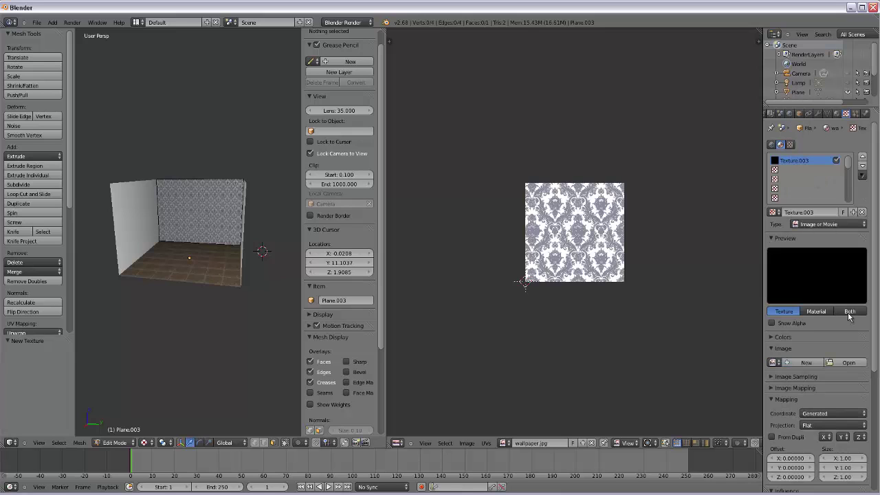
{"action": "left_click", "coordinate": [848, 363]}
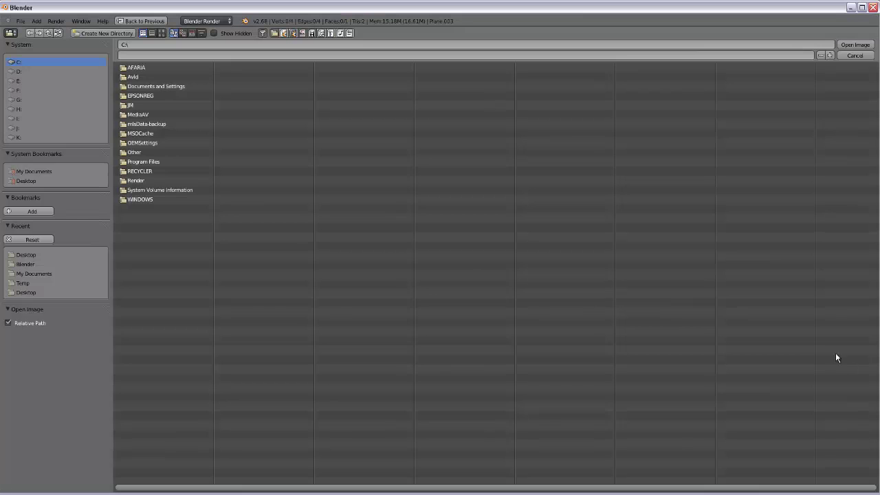
{"action": "left_click", "coordinate": [28, 181]}
{"action": "double_click", "coordinate": [262, 155]}
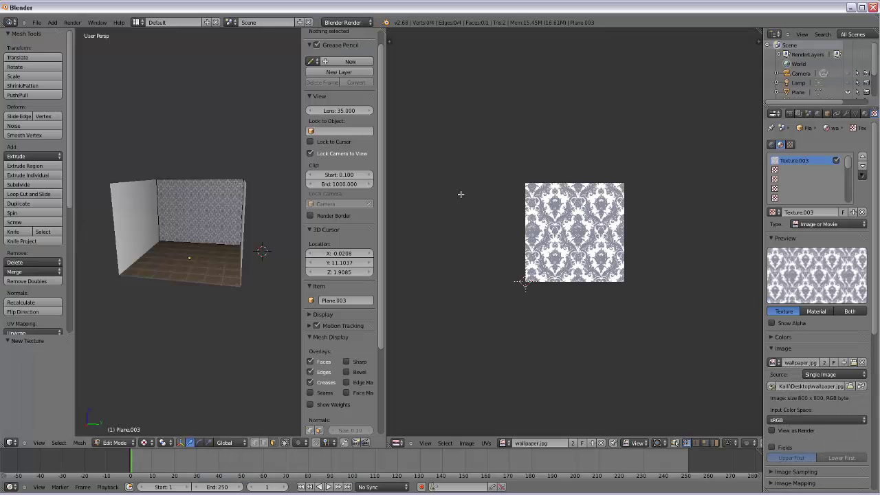
Select the back wall's face to show its UV layout over the image, and render a test image of the room
{"action": "scroll", "coordinate": [567, 222], "scroll_direction": "down", "scroll_amount": 4}
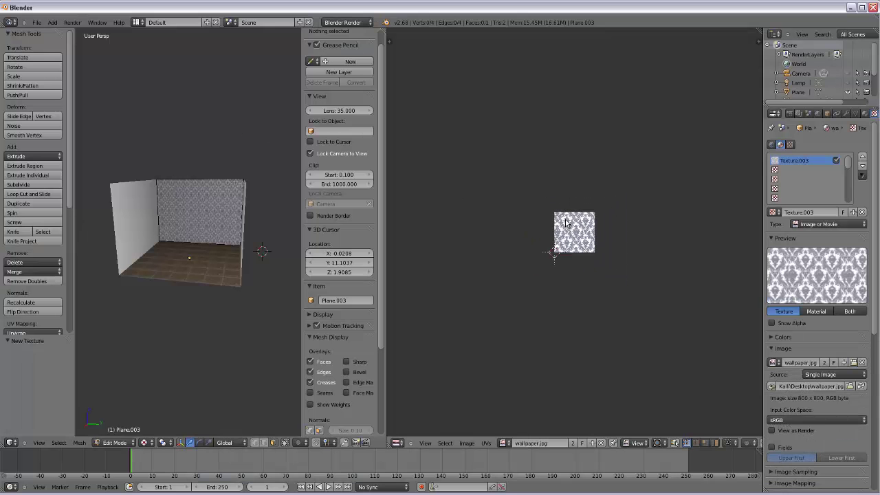
{"action": "key", "text": "a"}
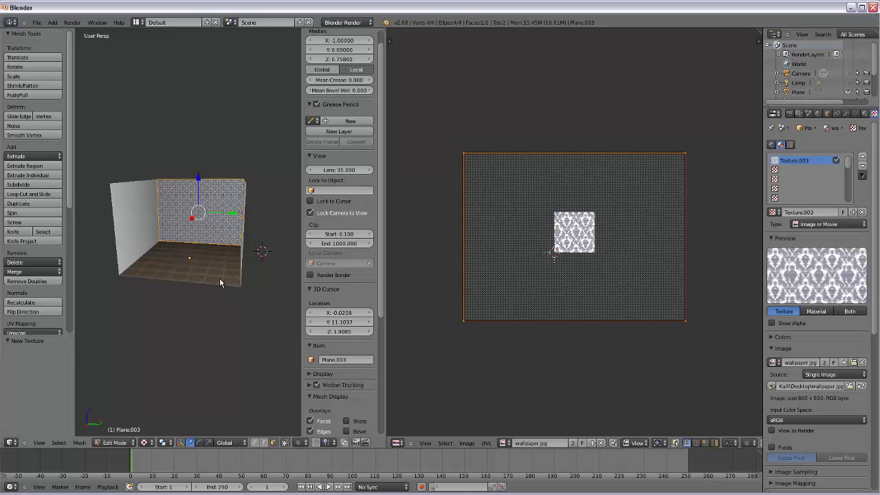
{"action": "key", "text": "F12"}
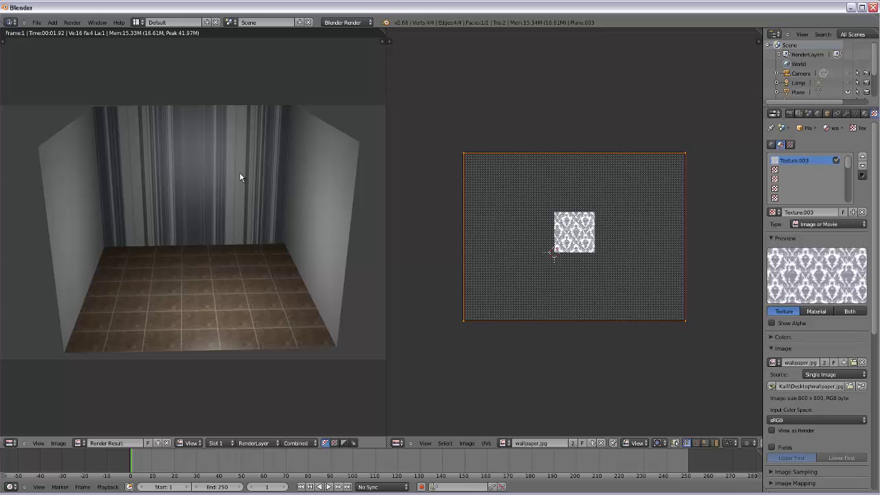
{"action": "key", "text": "Escape"}
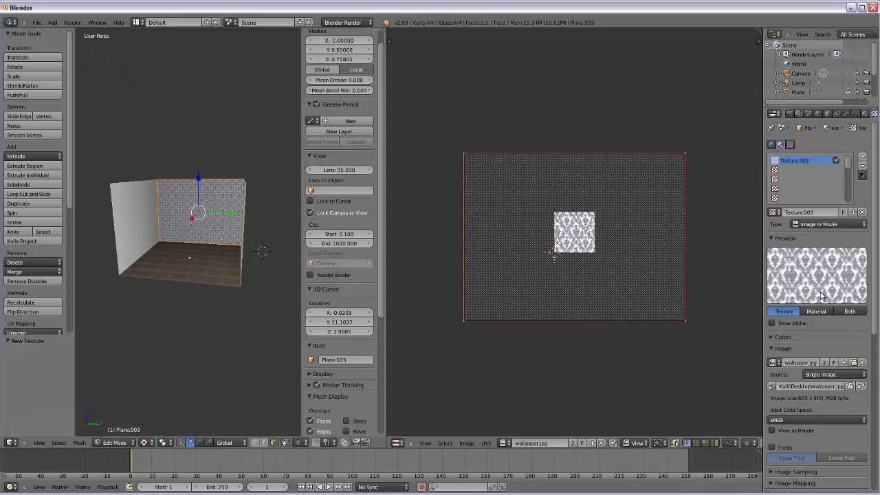
Set the wallpaper texture's mapping coordinates to UV and check the back wall with a test render
{"action": "scroll", "coordinate": [822, 295], "scroll_direction": "down", "scroll_amount": 6}
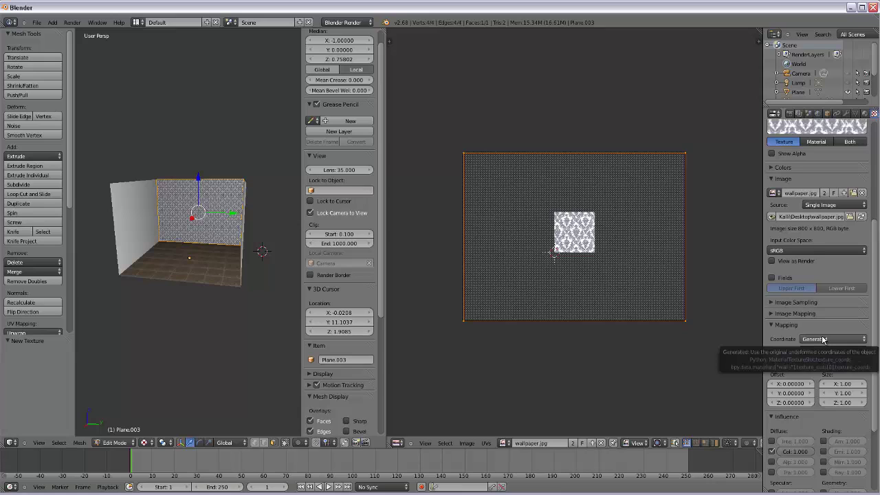
{"action": "left_click", "coordinate": [823, 339]}
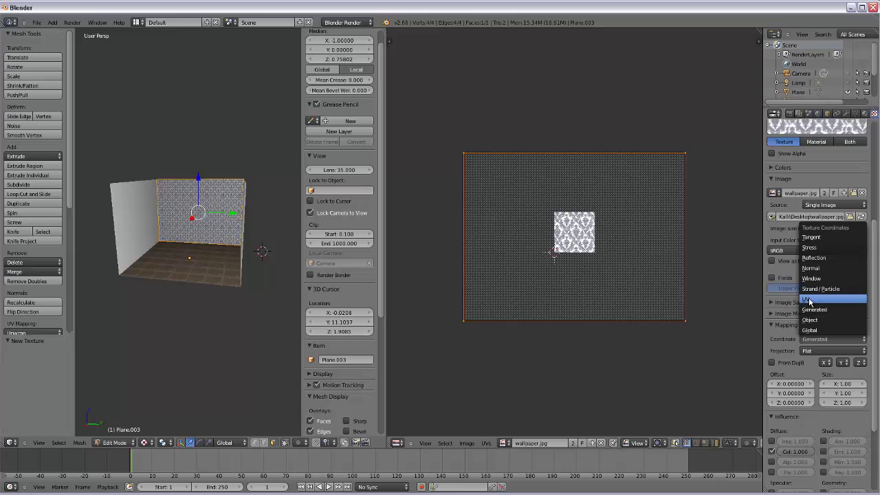
{"action": "left_click", "coordinate": [811, 300]}
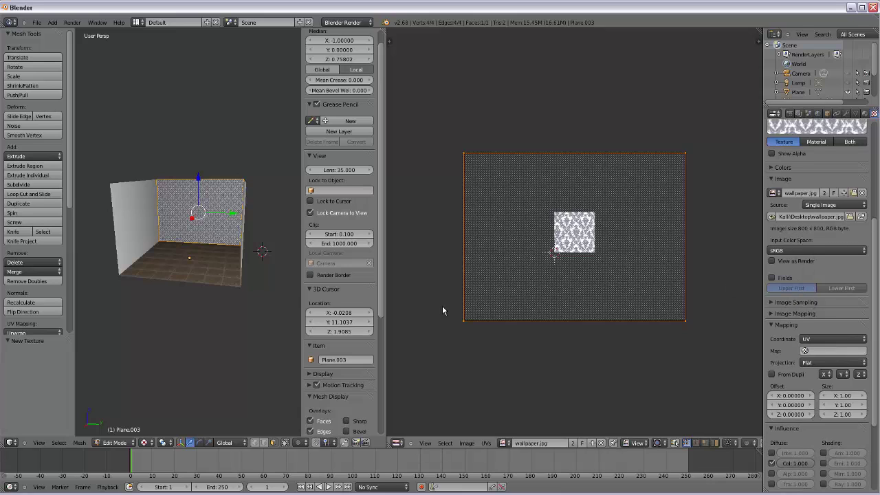
{"action": "scroll", "coordinate": [308, 312], "scroll_direction": "down", "scroll_amount": 1}
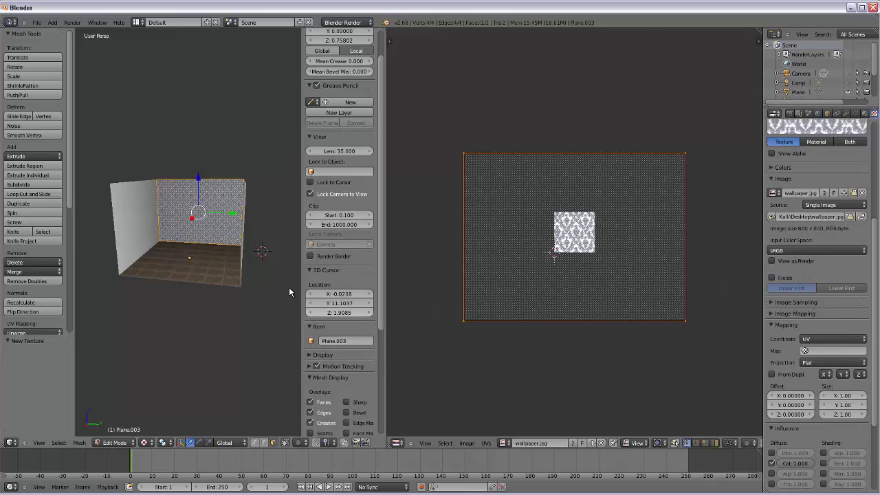
{"action": "key", "text": "F12"}
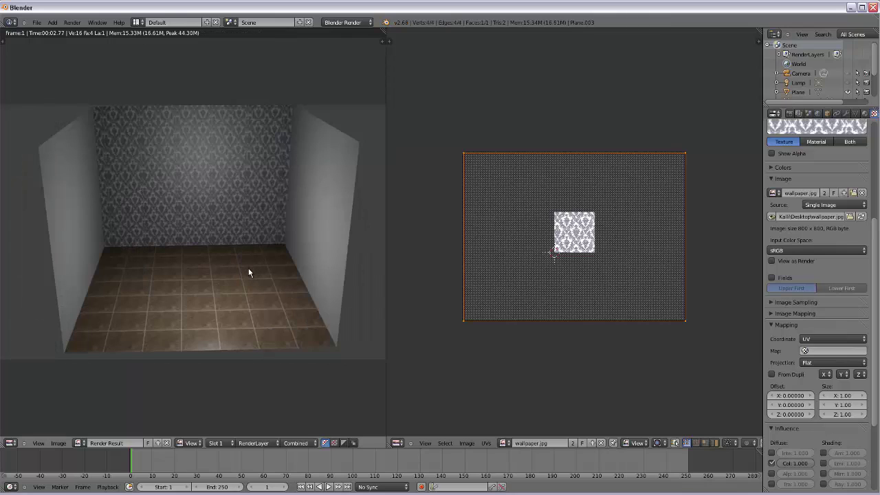
{"action": "key", "text": "Escape"}
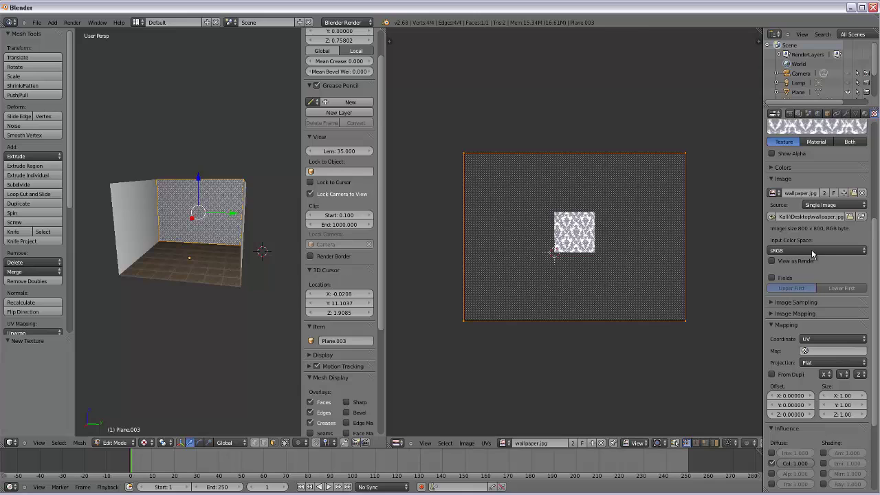
Review the walls material and the settings of its wallpaper texture
{"action": "left_click", "coordinate": [865, 113]}
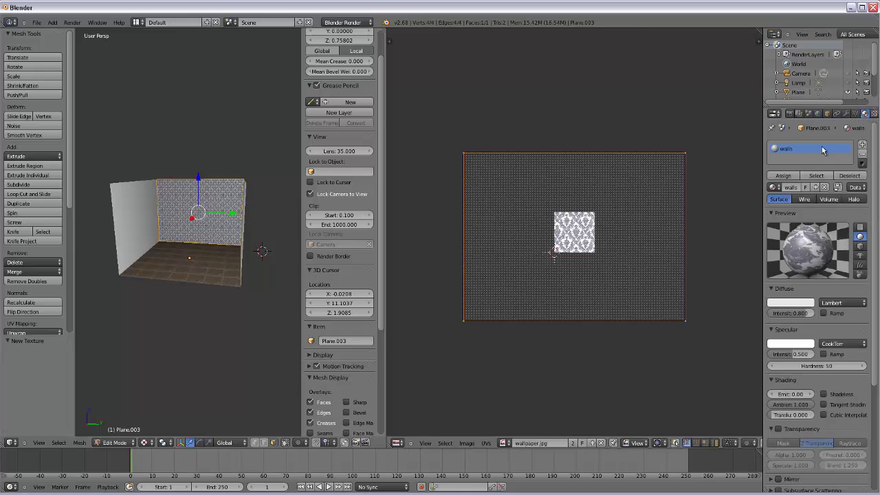
{"action": "left_click", "coordinate": [874, 114]}
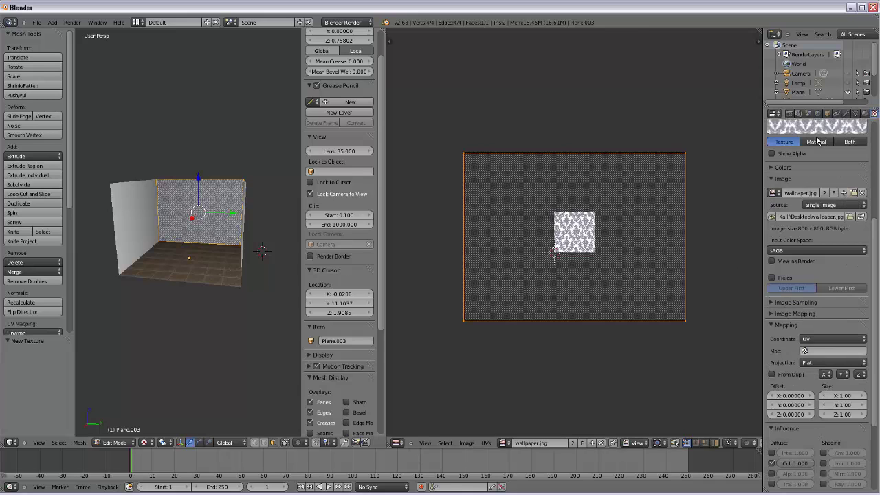
{"action": "scroll", "coordinate": [828, 231], "scroll_direction": "up", "scroll_amount": 2}
{"action": "scroll", "coordinate": [830, 231], "scroll_direction": "up", "scroll_amount": 2}
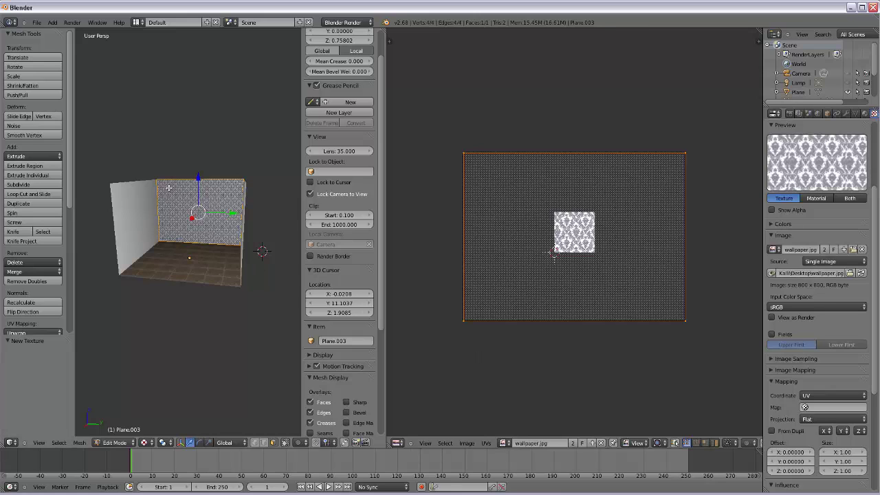
Leave Edit Mode on the back wall, select the left side wall, and enter Edit Mode on it
{"action": "scroll", "coordinate": [166, 248], "scroll_direction": "up", "scroll_amount": 2}
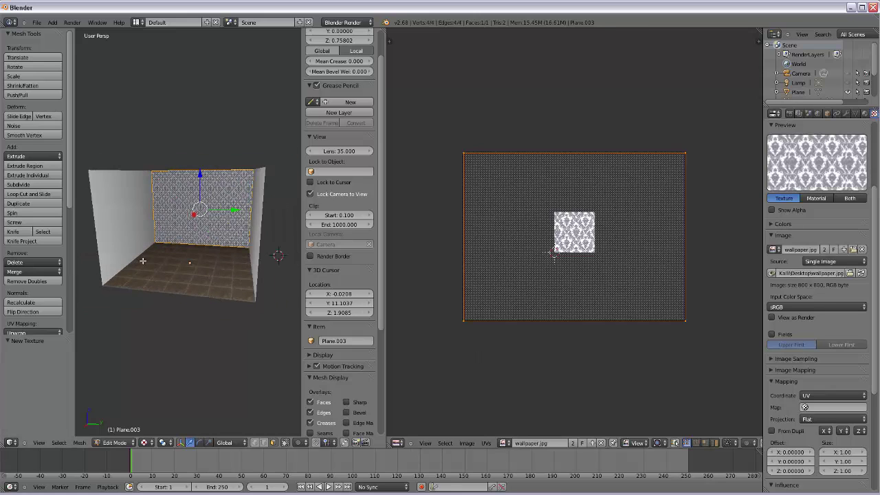
{"action": "key", "text": "Tab"}
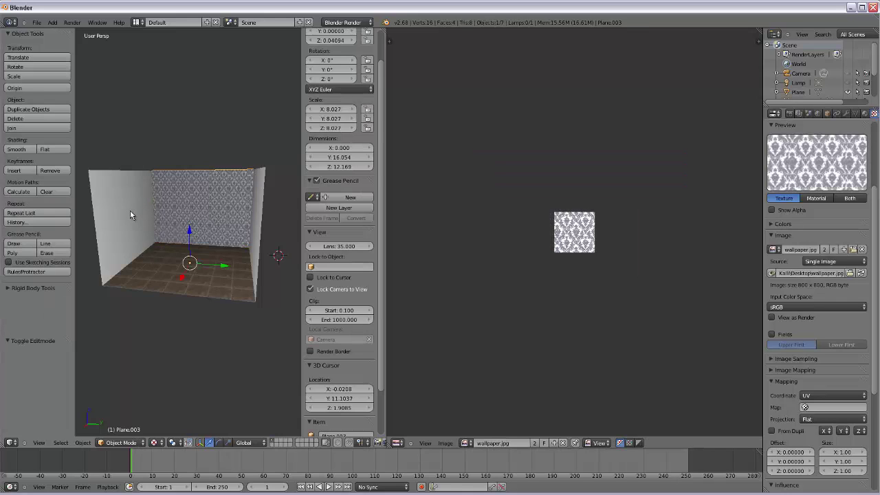
{"action": "right_click", "coordinate": [127, 216]}
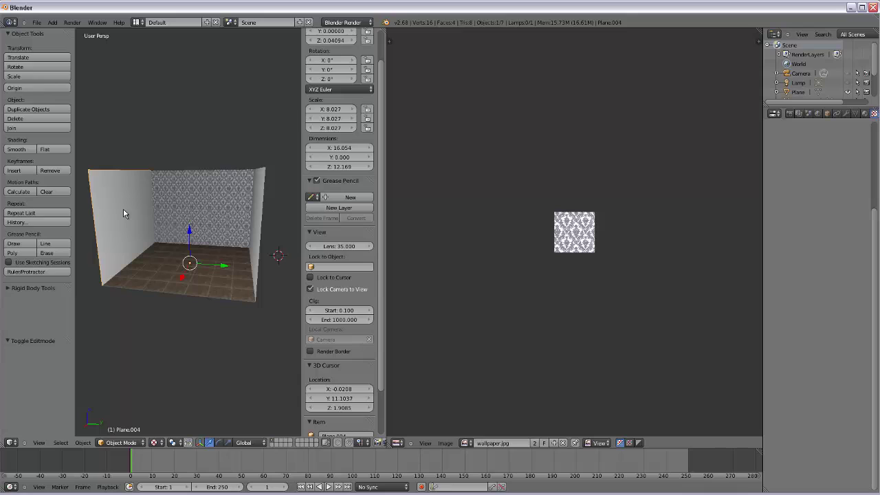
{"action": "key", "text": "Tab"}
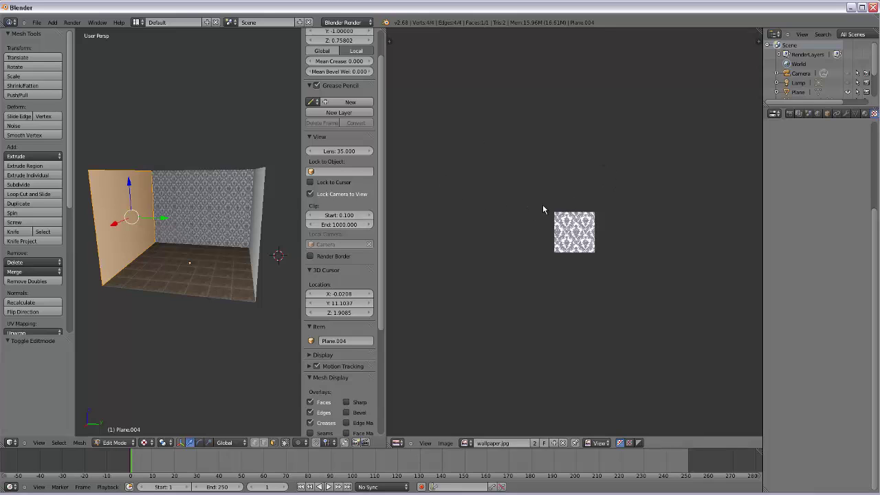
Give the left side wall a material slot, assign the existing walls material to it, and check its wallpaper texture
{"action": "left_click", "coordinate": [865, 114]}
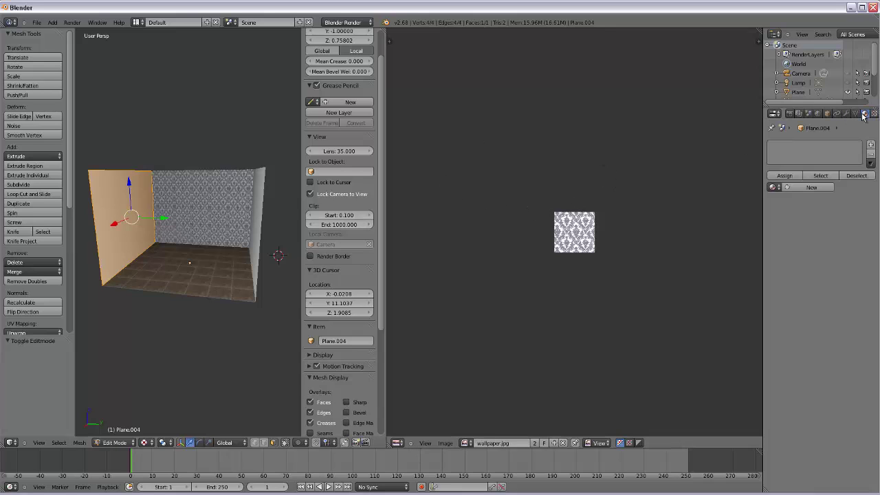
{"action": "left_click", "coordinate": [802, 186]}
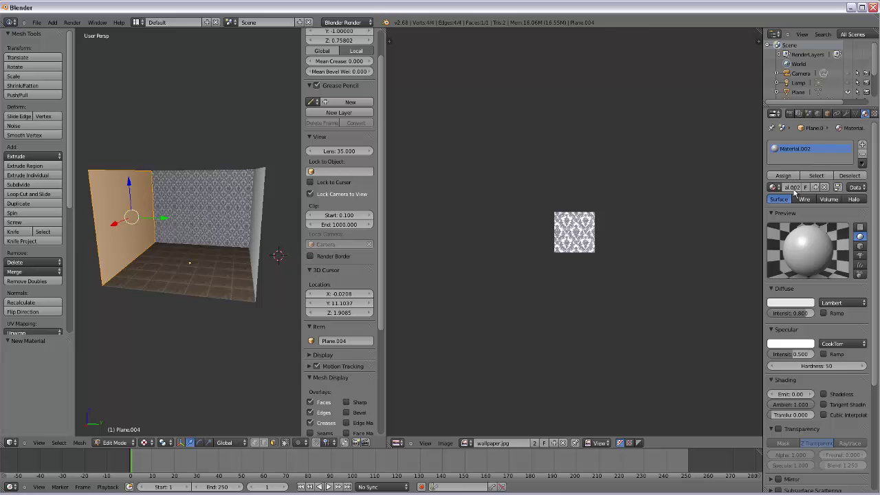
{"action": "left_click", "coordinate": [874, 114]}
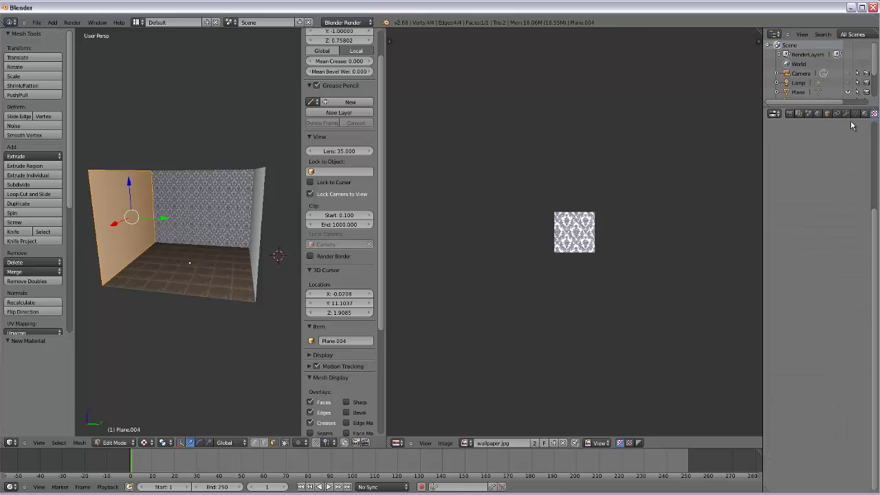
{"action": "left_click", "coordinate": [864, 114]}
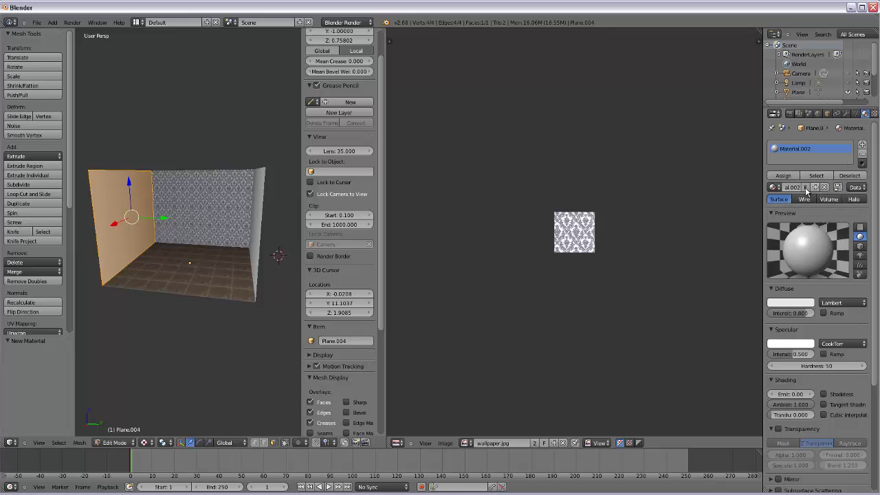
{"action": "left_click", "coordinate": [774, 187]}
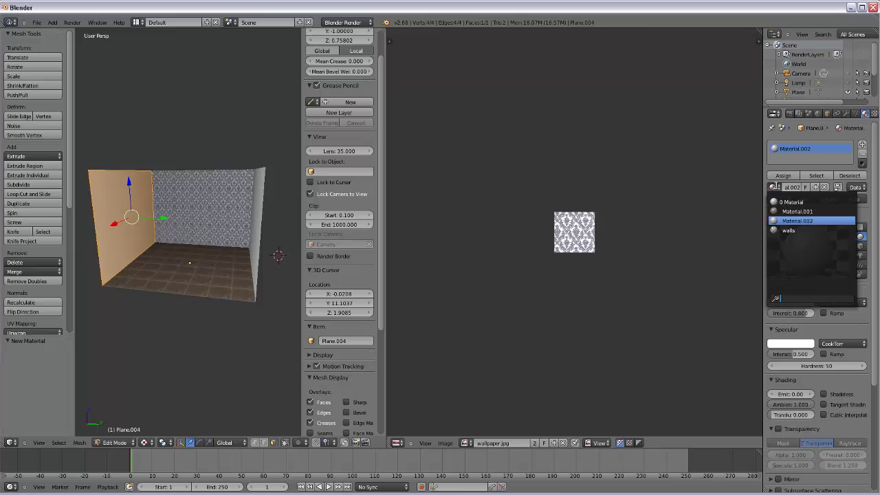
{"action": "left_click", "coordinate": [791, 230]}
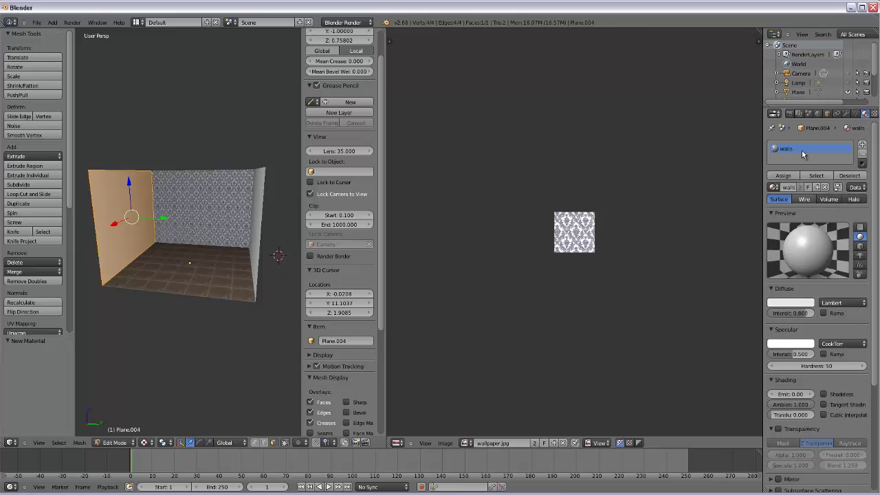
{"action": "left_click", "coordinate": [874, 113]}
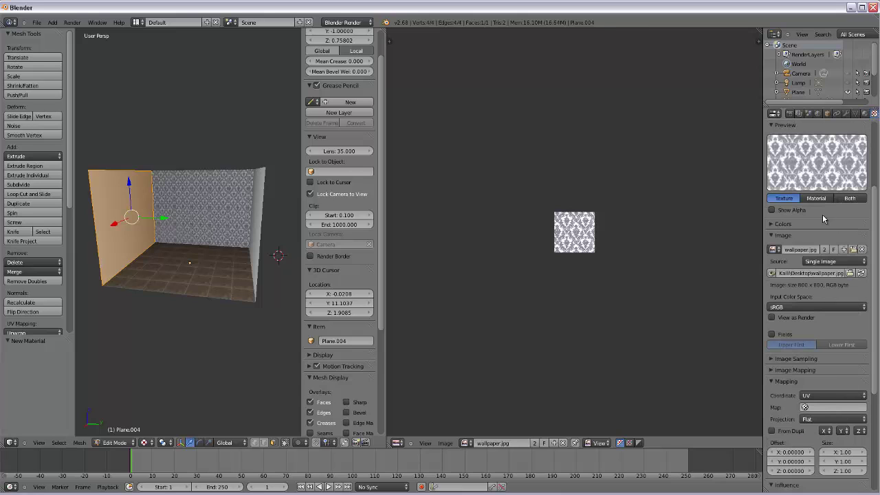
{"action": "scroll", "coordinate": [823, 219], "scroll_direction": "up", "scroll_amount": 5}
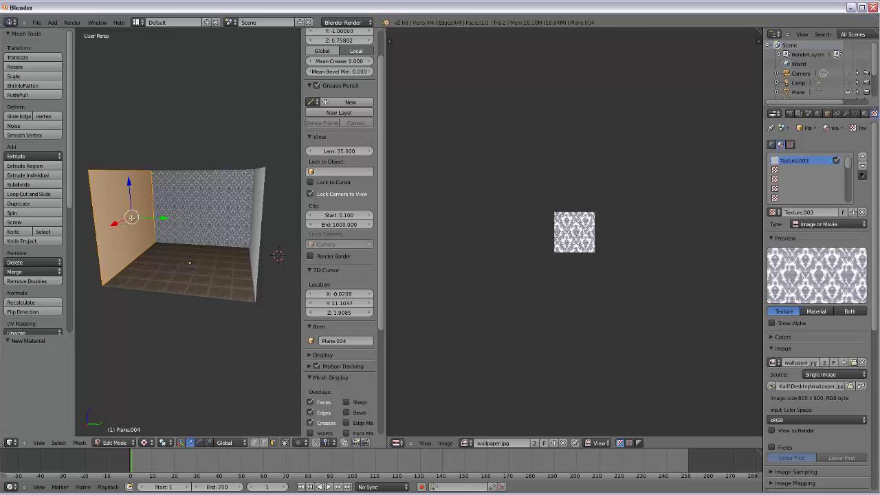
Unwrap the left side wall and enlarge its UVs over the wallpaper image, scaling by about 2.49 and again by about 2.42
{"action": "key", "text": "u"}
{"action": "left_click", "coordinate": [136, 221]}
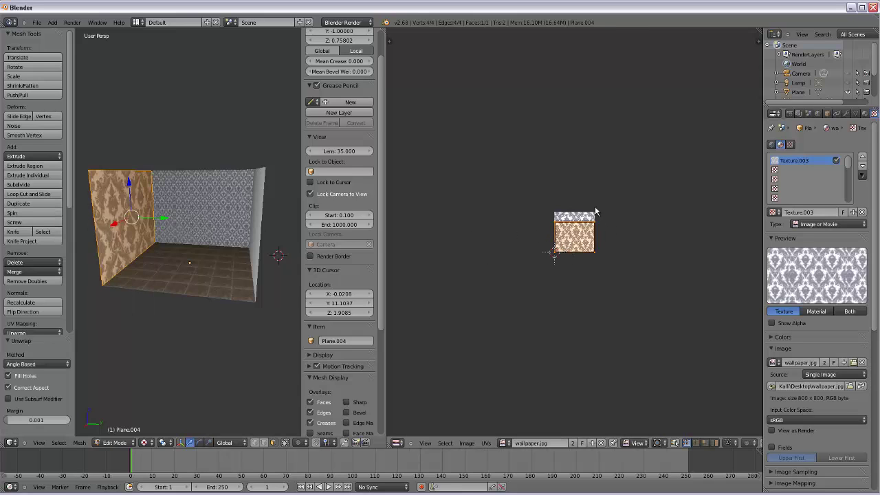
{"action": "key", "text": "s"}
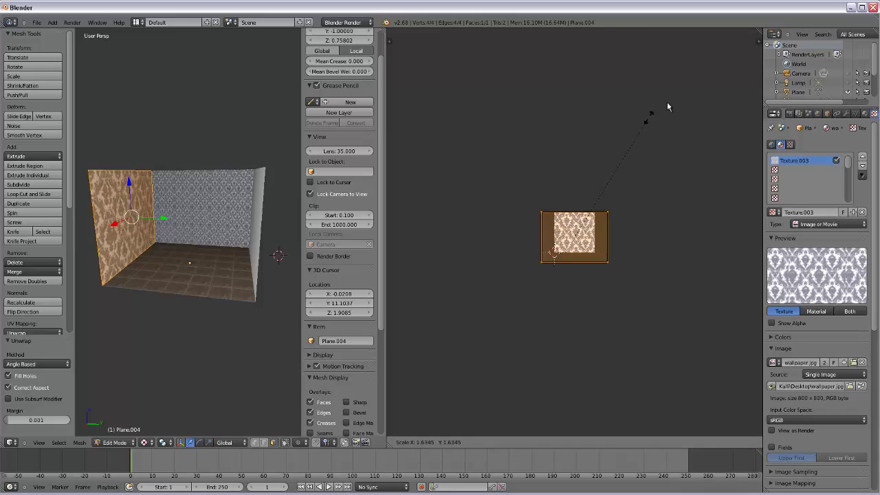
{"action": "left_click", "coordinate": [633, 145]}
{"action": "key", "text": "s"}
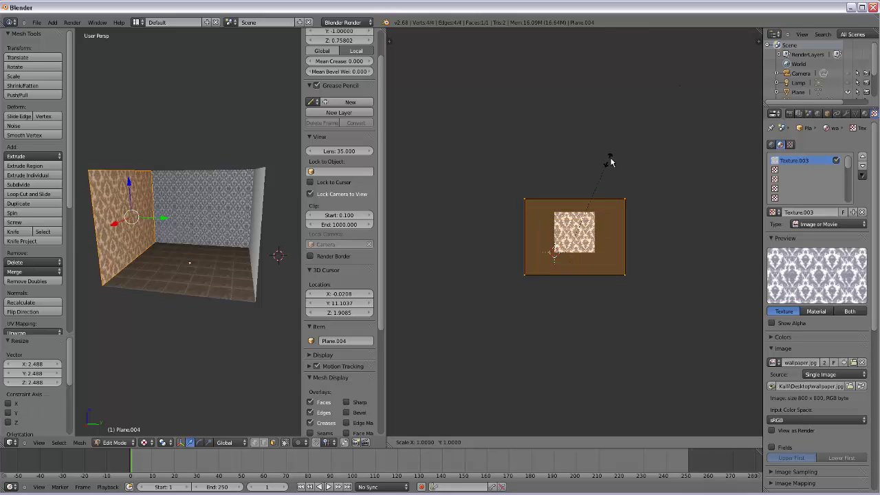
{"action": "left_click", "coordinate": [709, 85]}
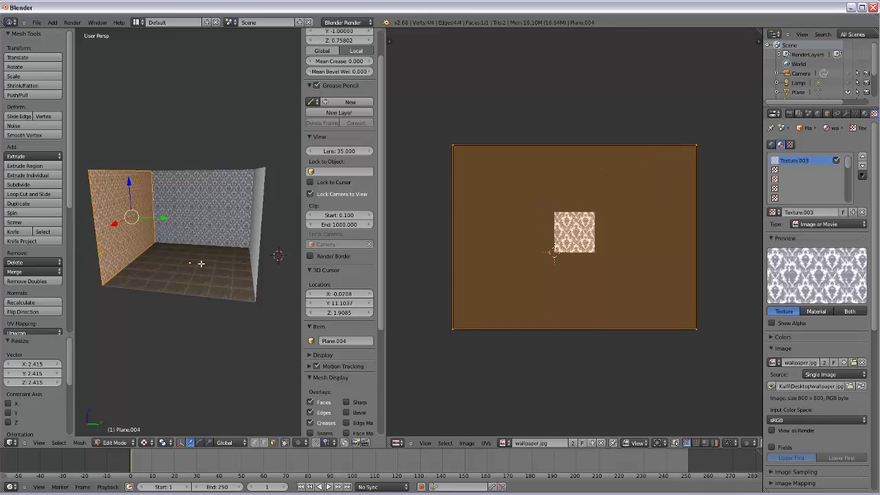
Check the wallpaper texture's mapping settings and inspect the left side wall in a test render
{"action": "scroll", "coordinate": [844, 277], "scroll_direction": "down", "scroll_amount": 5}
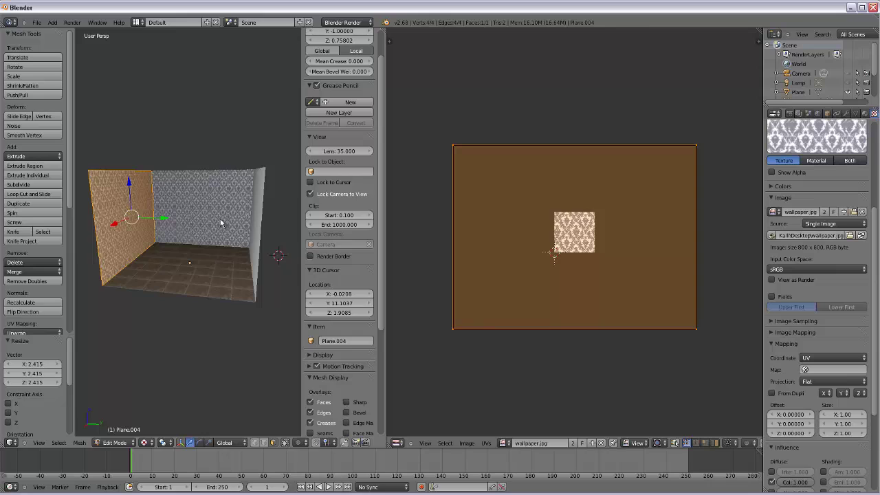
{"action": "key", "text": "F12"}
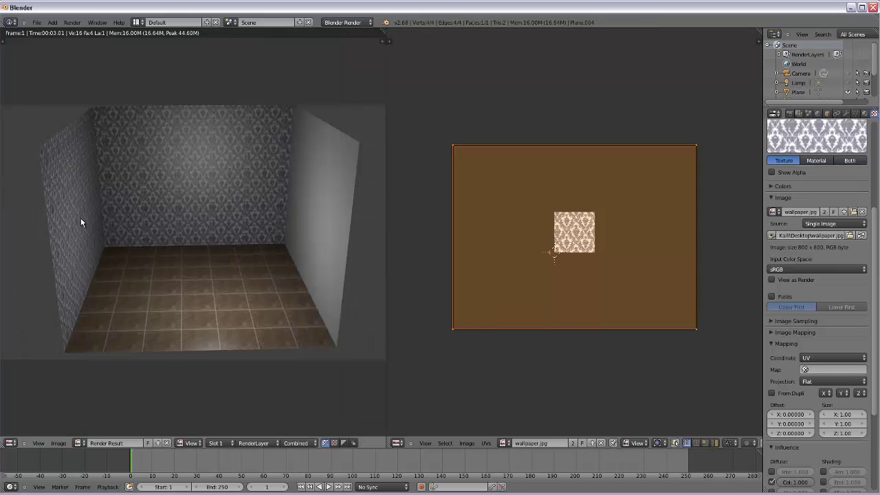
{"action": "key", "text": "Escape"}
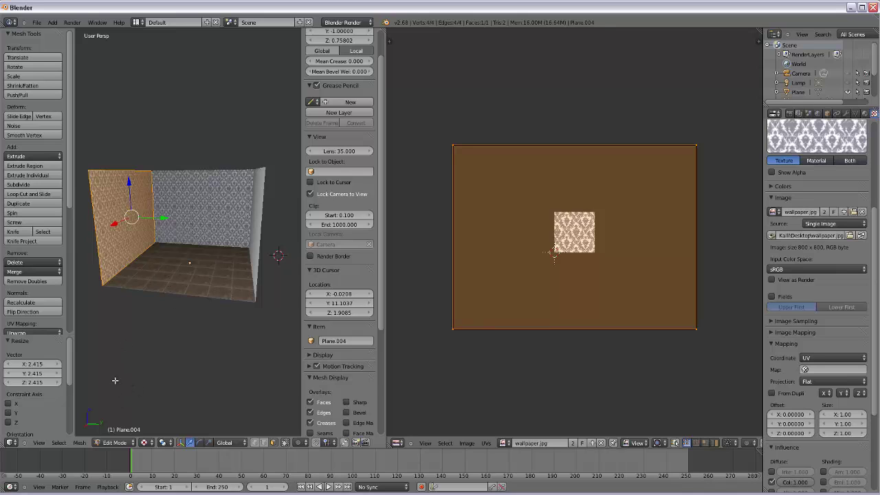
Leave Edit Mode on the left side wall
{"action": "key", "text": "Tab"}
{"action": "left_click", "coordinate": [129, 443]}
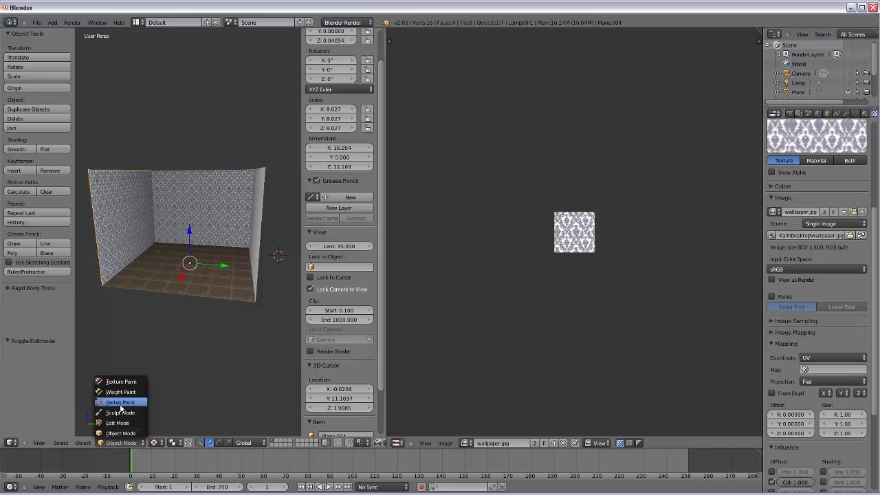
{"action": "left_click", "coordinate": [121, 419]}
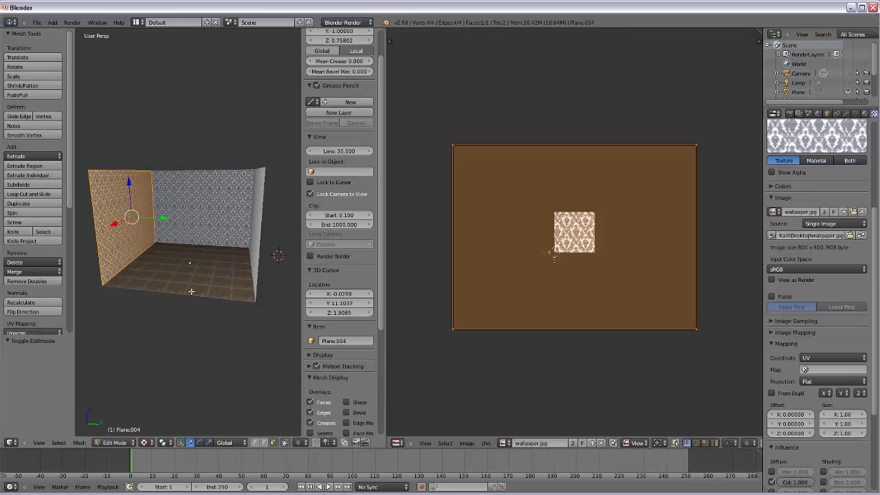
{"action": "key", "text": "Tab"}
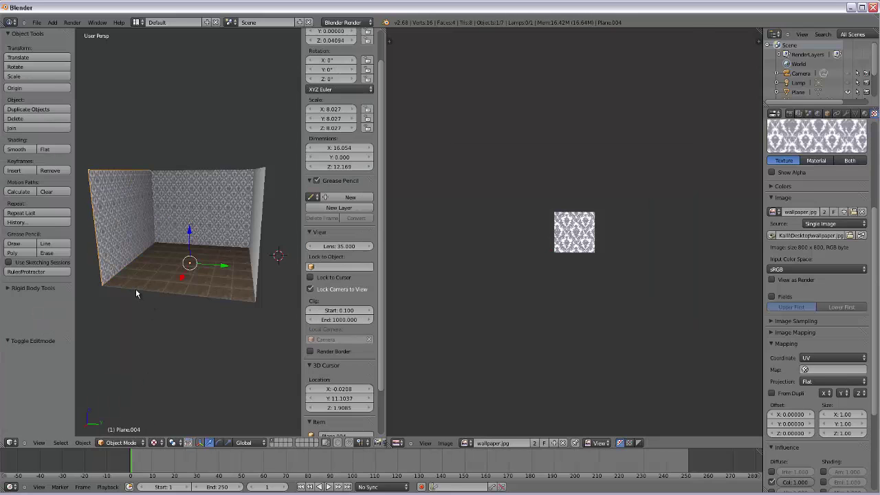
Select the right side wall and unwrap its face onto the wallpaper image in Edit Mode
{"action": "right_click", "coordinate": [259, 222]}
{"action": "middle_click_drag", "start_coordinate": [198, 267], "coordinate": [176, 269]}
{"action": "key", "text": "Tab"}
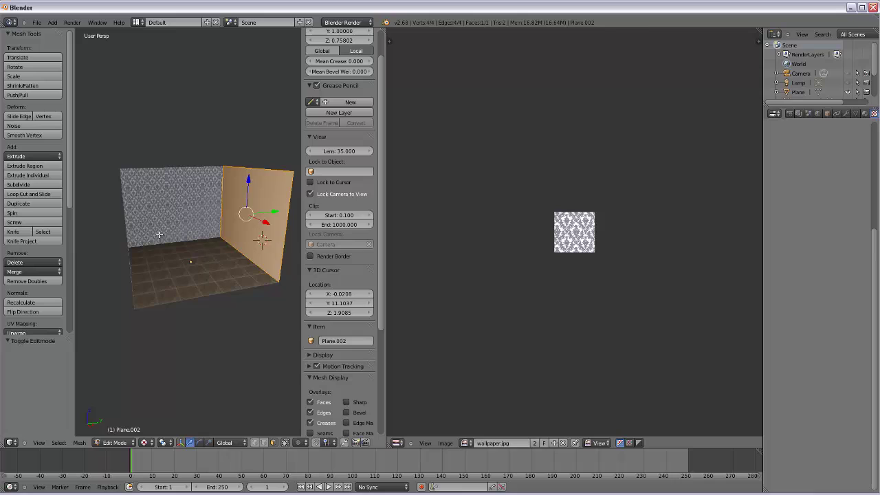
{"action": "key", "text": "u"}
{"action": "left_click", "coordinate": [257, 208]}
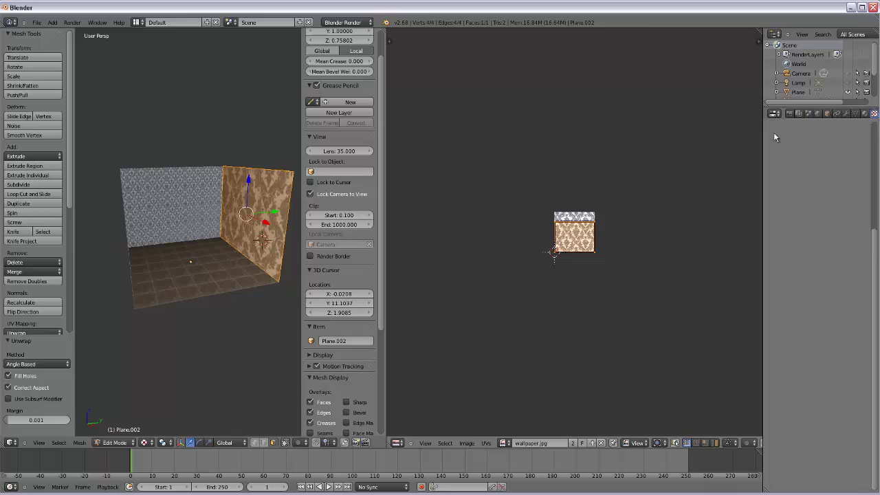
Assign the existing walls material to the right side wall and check its wallpaper texture in a test render
{"action": "left_click", "coordinate": [865, 113]}
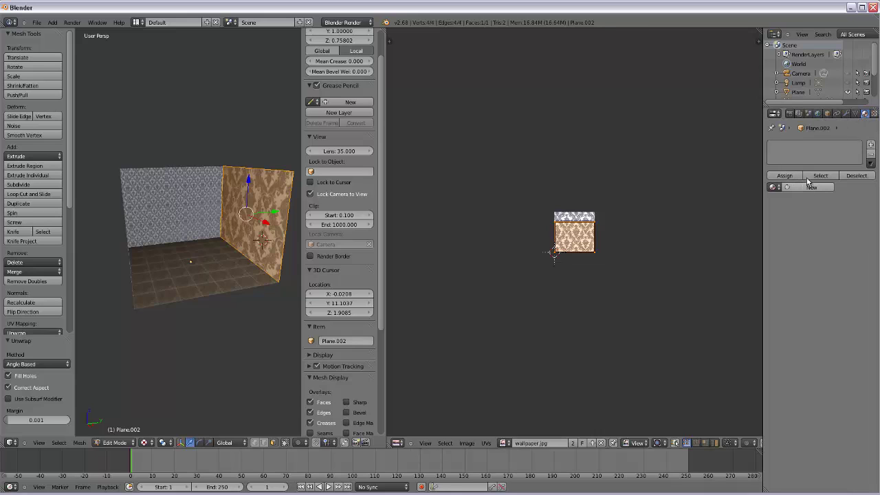
{"action": "left_click", "coordinate": [773, 187]}
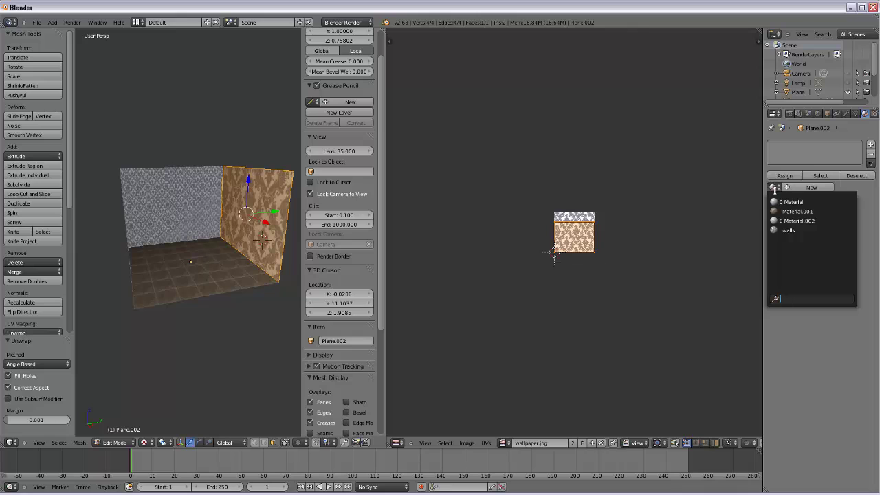
{"action": "left_click", "coordinate": [788, 230]}
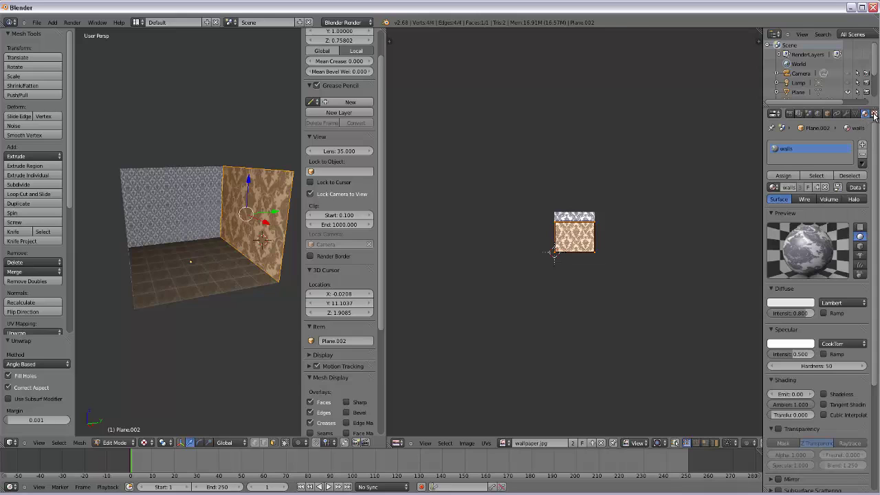
{"action": "left_click", "coordinate": [874, 114]}
{"action": "scroll", "coordinate": [818, 193], "scroll_direction": "up", "scroll_amount": 5}
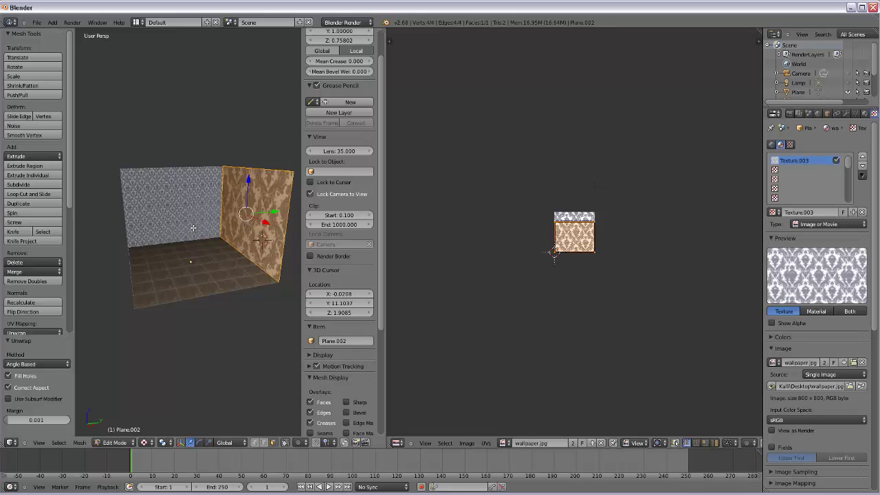
{"action": "key", "text": "F12"}
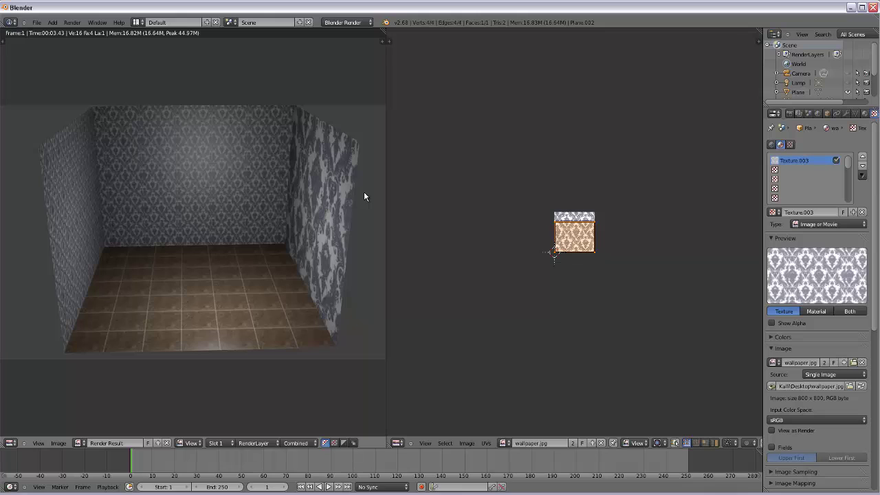
{"action": "key", "text": "Escape"}
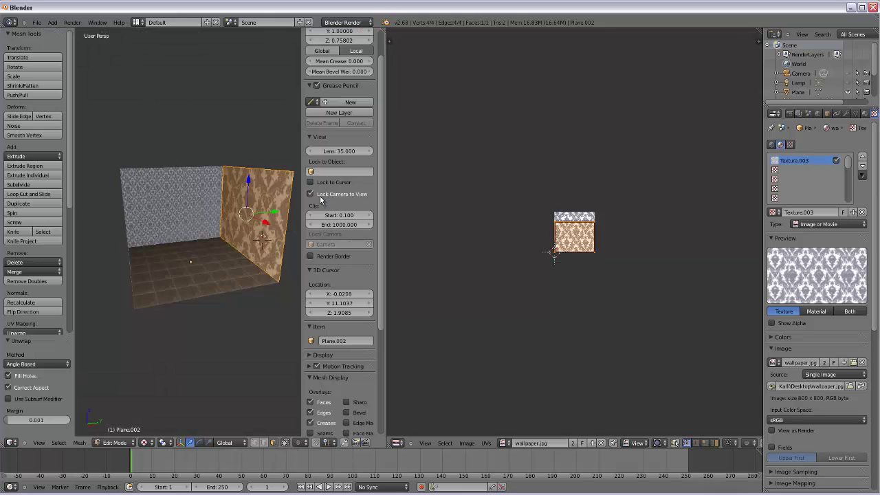
Leave Edit Mode and merge the UV/Image Editor area into the 3D view so it shows the whole room
{"action": "middle_click_drag", "start_coordinate": [192, 232], "coordinate": [185, 242]}
{"action": "scroll", "coordinate": [185, 242], "scroll_direction": "up", "scroll_amount": 4}
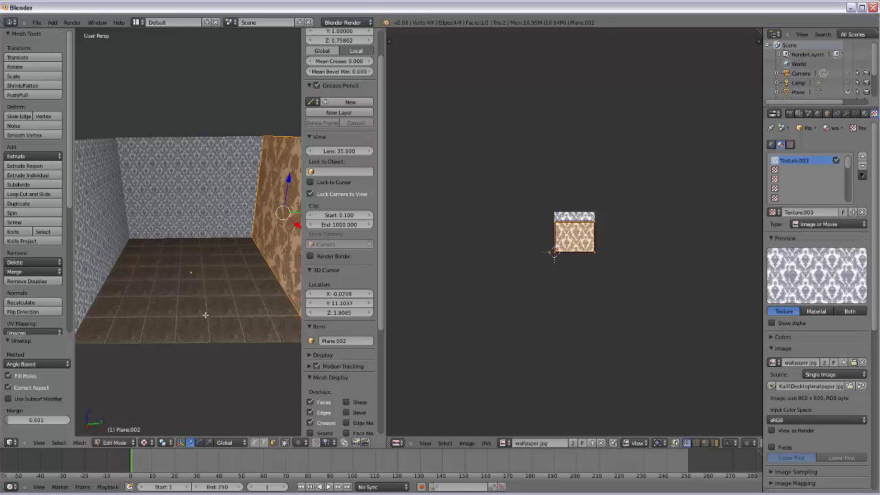
{"action": "key", "text": "Tab"}
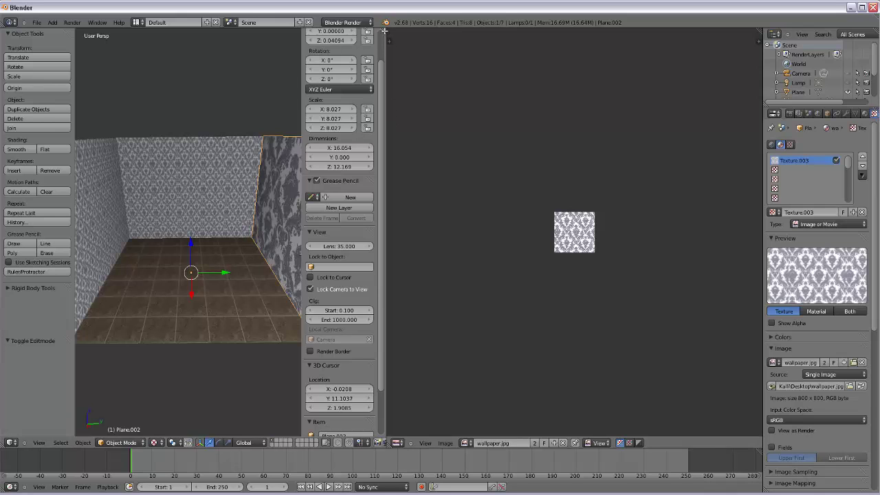
{"action": "left_click_drag", "start_coordinate": [412, 30], "coordinate": [465, 39]}
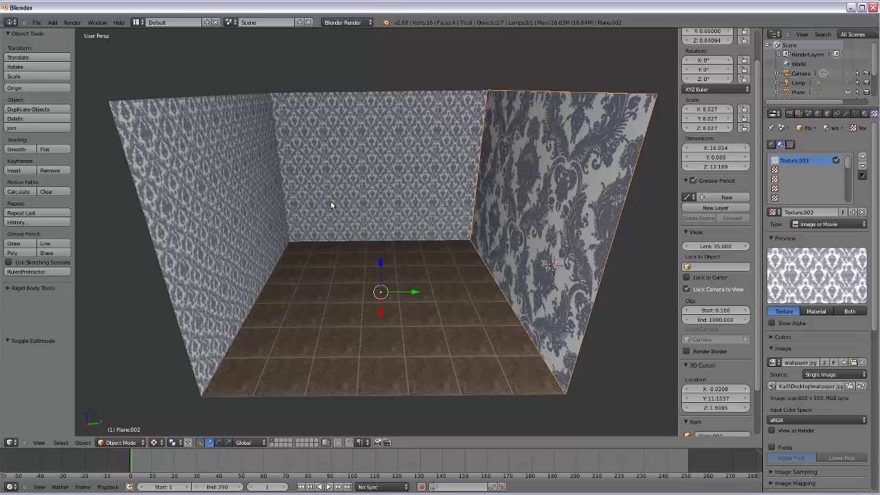
Append the Cube object, the tabletop, from table.blend in the Blender folder
{"action": "left_click", "coordinate": [37, 22]}
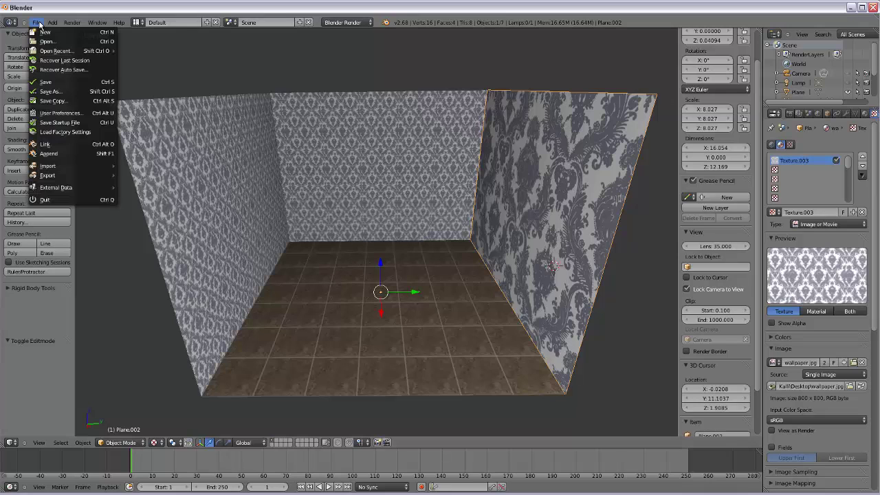
{"action": "left_click", "coordinate": [55, 154]}
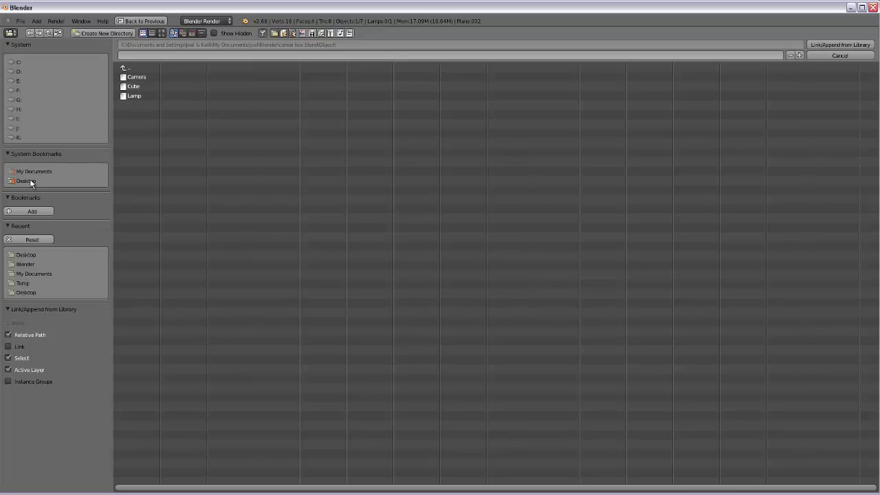
{"action": "left_click", "coordinate": [28, 264]}
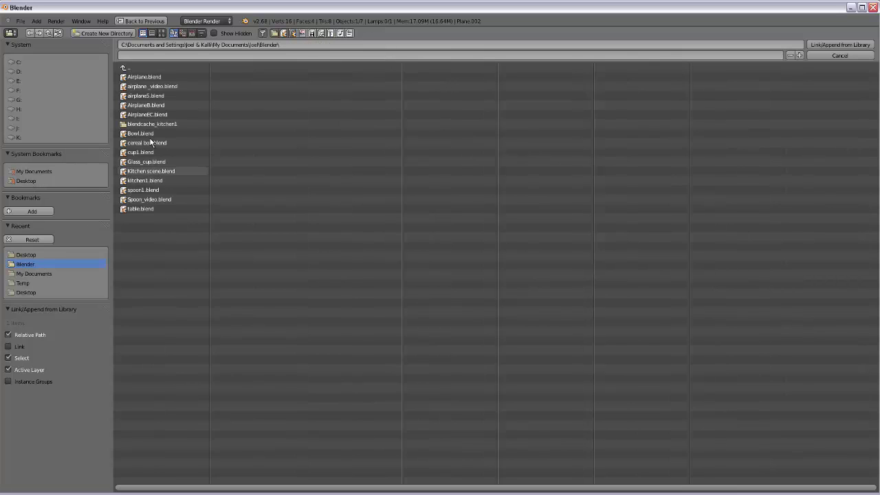
{"action": "double_click", "coordinate": [137, 208]}
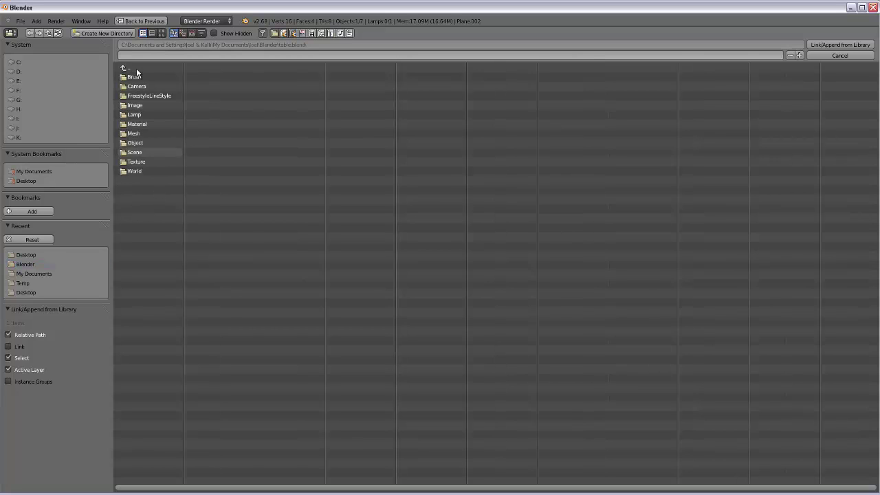
{"action": "left_click", "coordinate": [134, 143]}
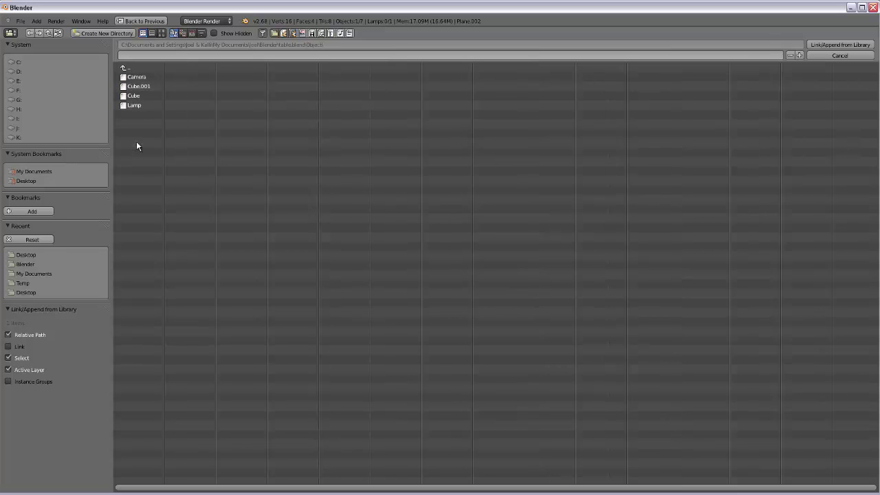
{"action": "left_click", "coordinate": [135, 98]}
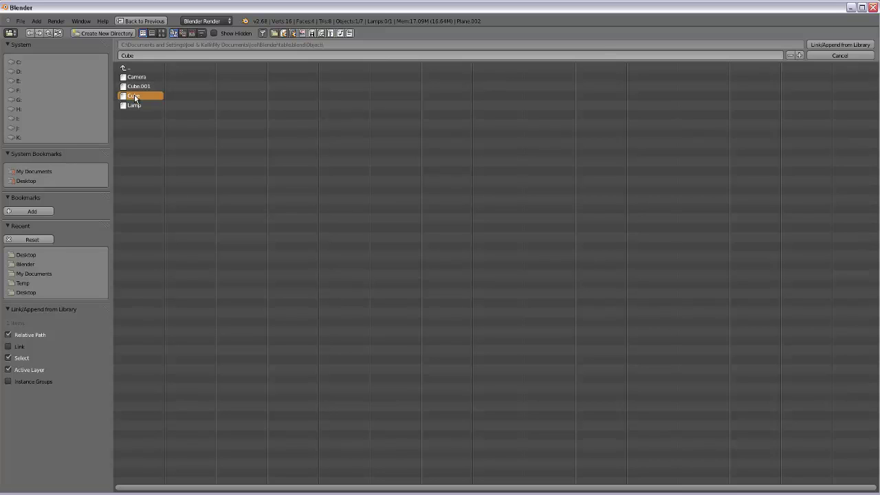
{"action": "left_click", "coordinate": [840, 44]}
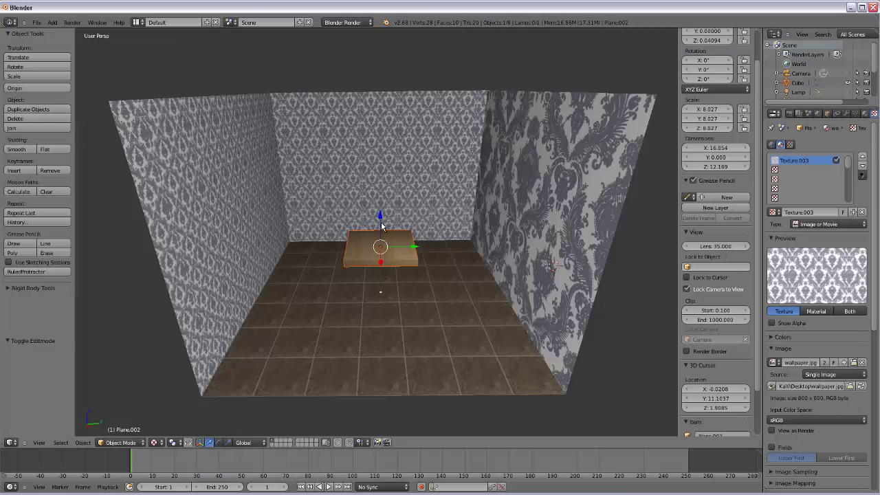
Raise the appended tabletop about 1.43 units along the Z axis
{"action": "key", "text": "g"}
{"action": "key", "text": "z"}
{"action": "left_click", "coordinate": [392, 275]}
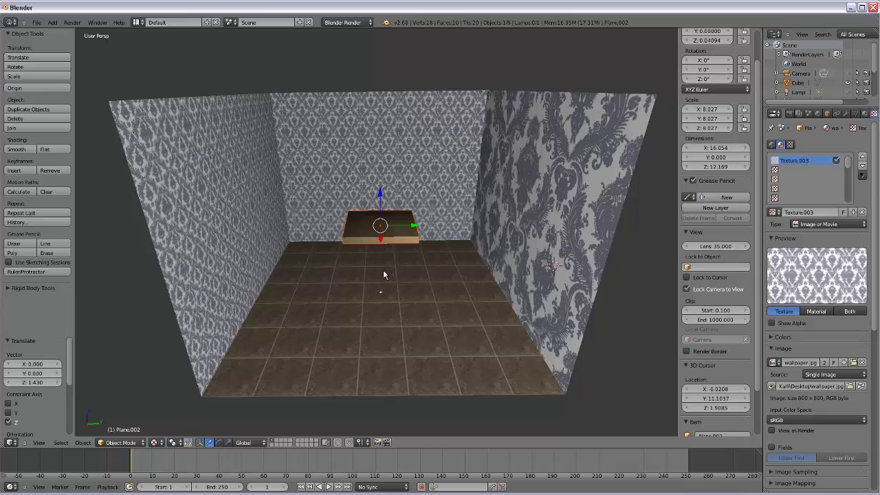
Append the Cube.001 object, the table legs, from table.blend and raise it about 1.38 units along Z to meet the tabletop
{"action": "left_click", "coordinate": [36, 23]}
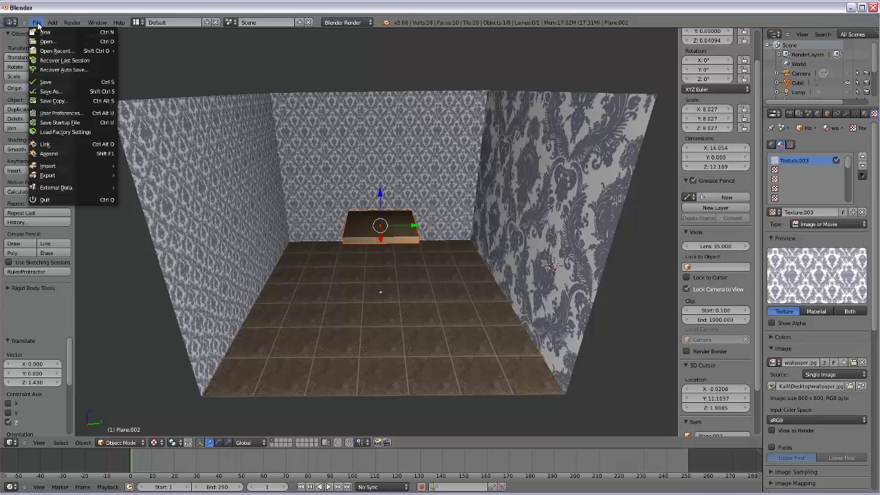
{"action": "left_click", "coordinate": [51, 155]}
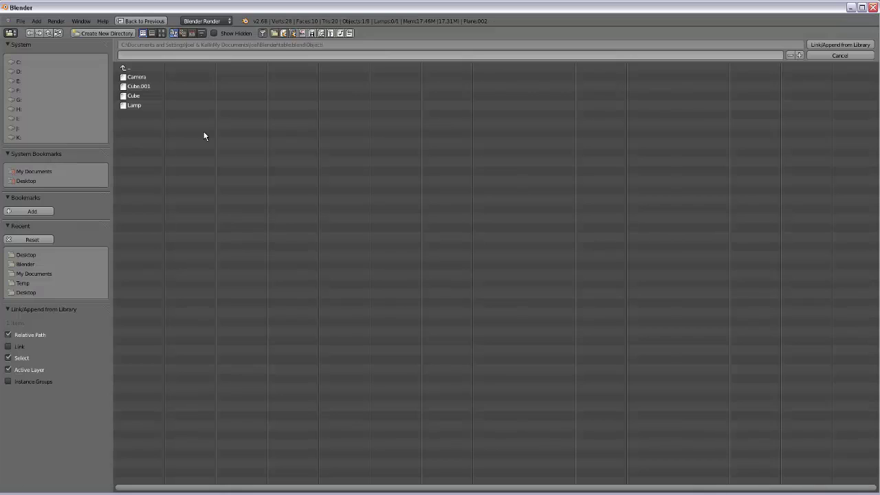
{"action": "left_click", "coordinate": [140, 88]}
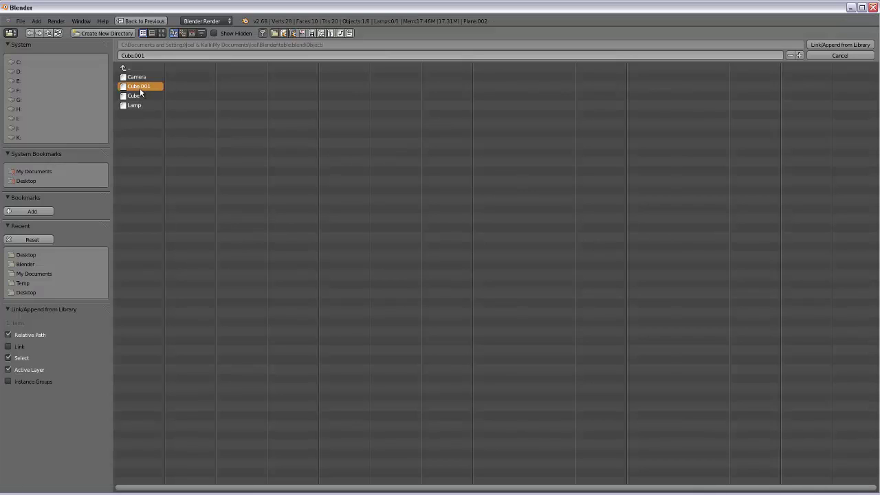
{"action": "left_click", "coordinate": [842, 45]}
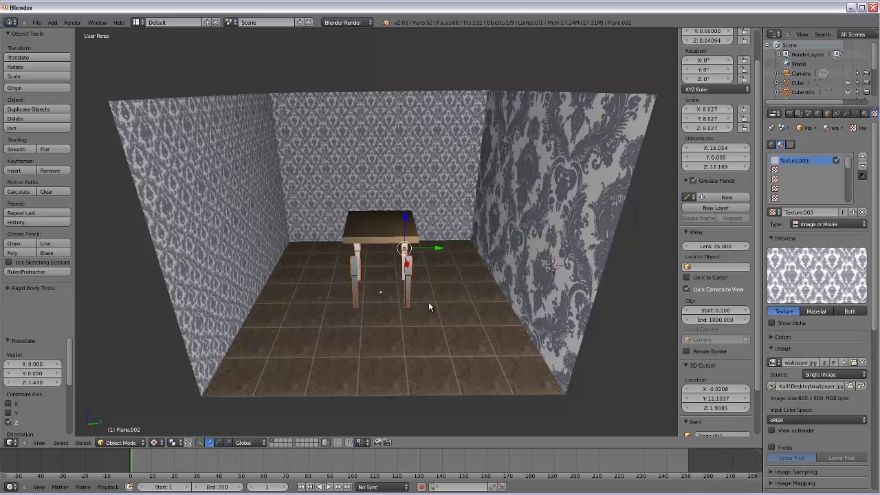
{"action": "middle_click_drag", "start_coordinate": [429, 302], "coordinate": [447, 300]}
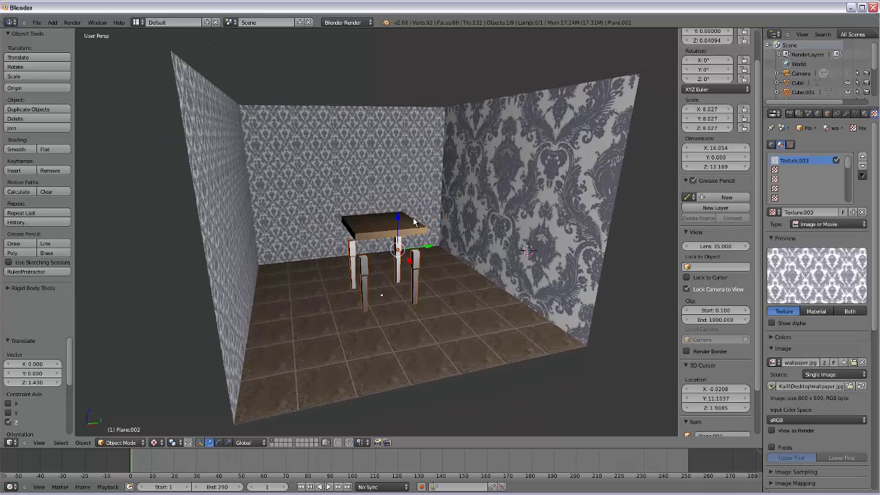
{"action": "left_click_drag", "start_coordinate": [399, 219], "coordinate": [444, 308]}
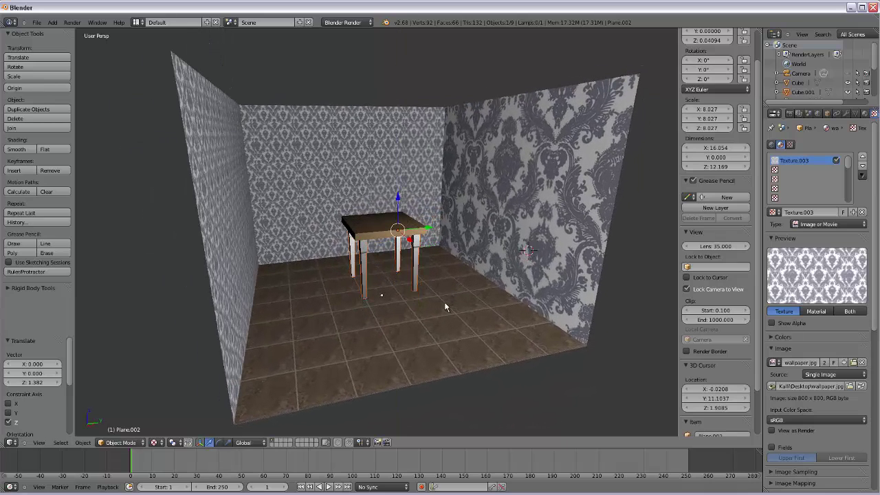
Lower the table legs about 0.076 units along the Z axis so they sit just beneath the tabletop
{"action": "middle_click_drag", "start_coordinate": [445, 307], "coordinate": [446, 279]}
{"action": "scroll", "coordinate": [447, 278], "scroll_direction": "up", "scroll_amount": 3}
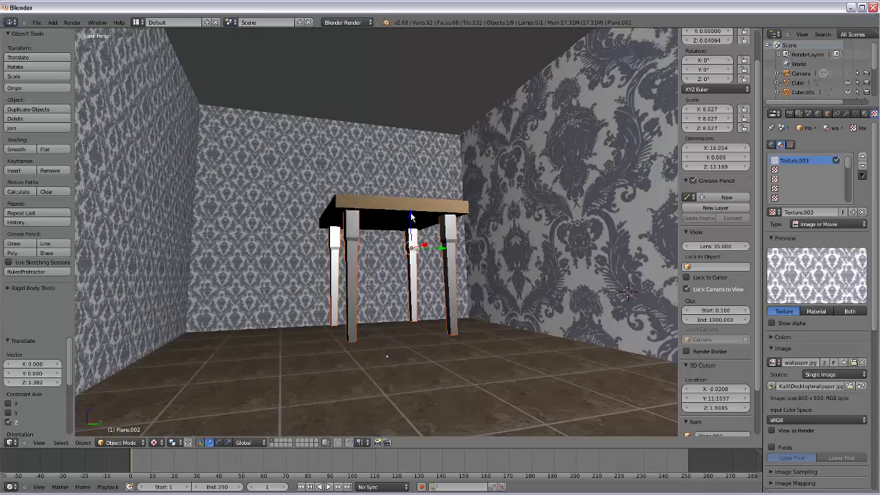
{"action": "mouse_move", "coordinate": [412, 218]}
{"action": "left_mouse_down"}
{"action": "mouse_move", "coordinate": [411, 206]}
{"action": "mouse_move", "coordinate": [413, 220]}
{"action": "left_mouse_up"}
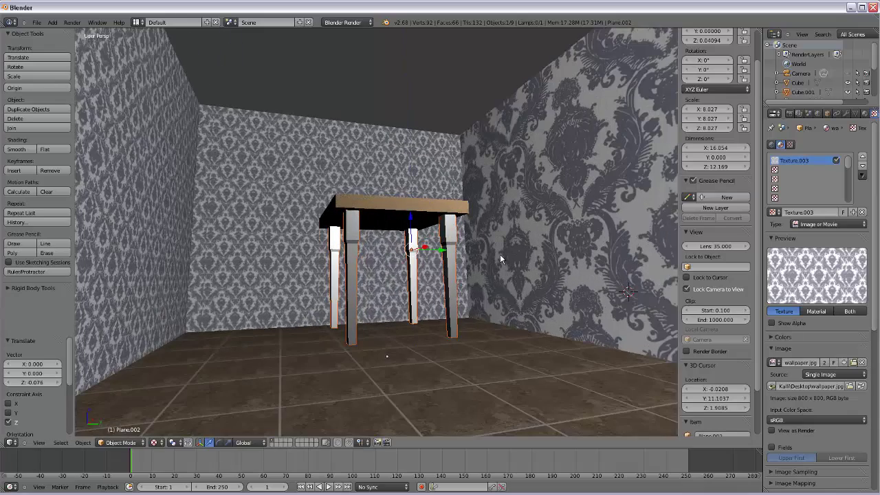
Add the tabletop to the selection with the table legs and join them into a single object
{"action": "middle_click_drag", "start_coordinate": [502, 260], "coordinate": [507, 285]}
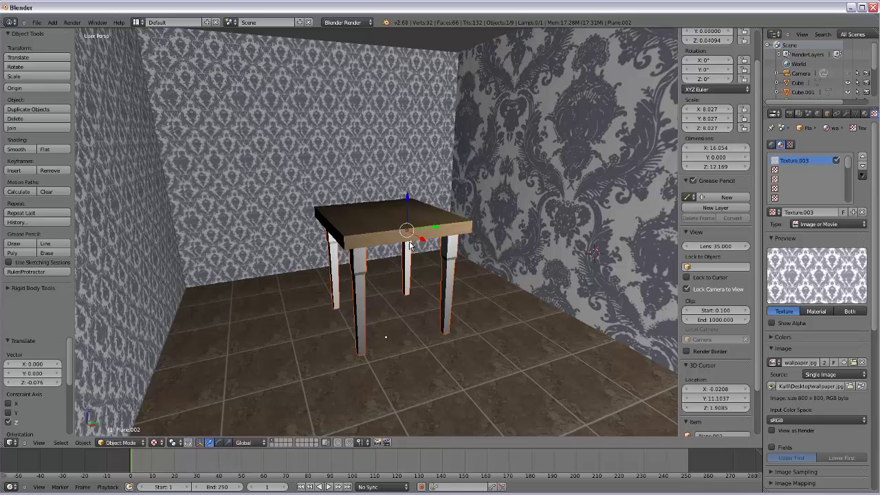
{"action": "right_click", "coordinate": [378, 224]}
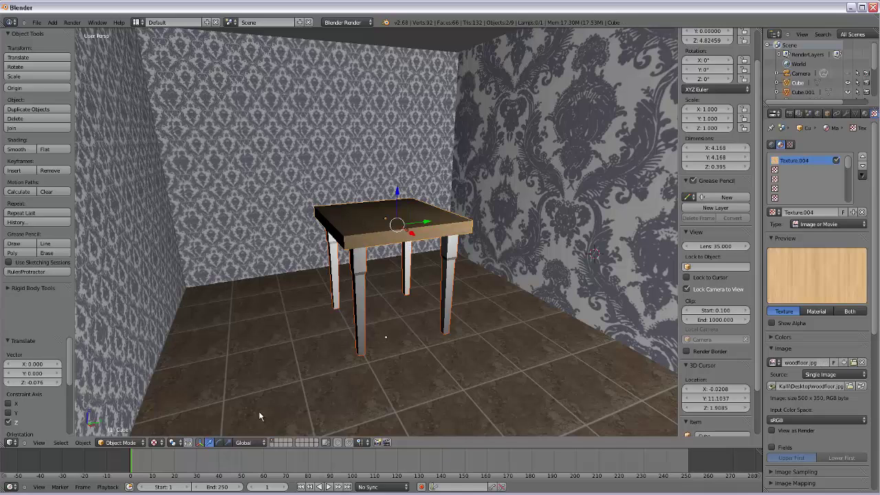
{"action": "left_click", "coordinate": [16, 129]}
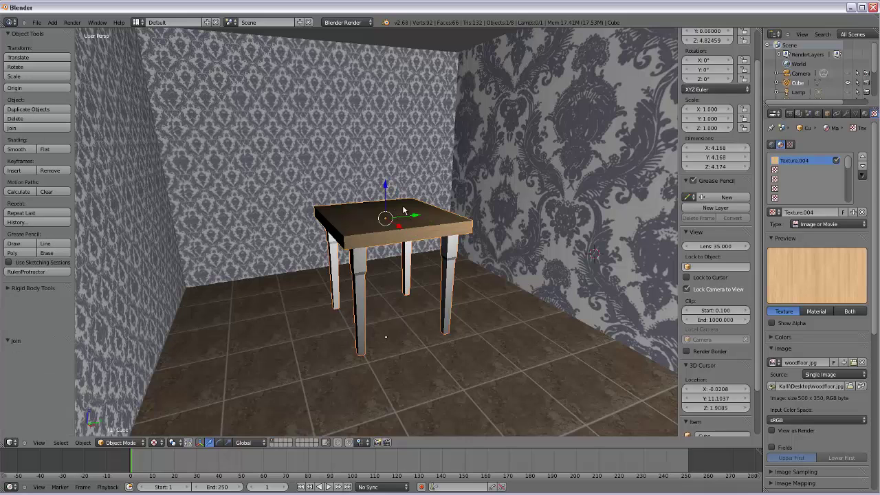
Lower the joined table about 0.69 units along Z, and shift it to about Y 2.54 and 0.27 units along X, towards the large-patterned wall
{"action": "left_click_drag", "start_coordinate": [386, 186], "coordinate": [387, 260]}
{"action": "middle_click_drag", "start_coordinate": [399, 288], "coordinate": [370, 265]}
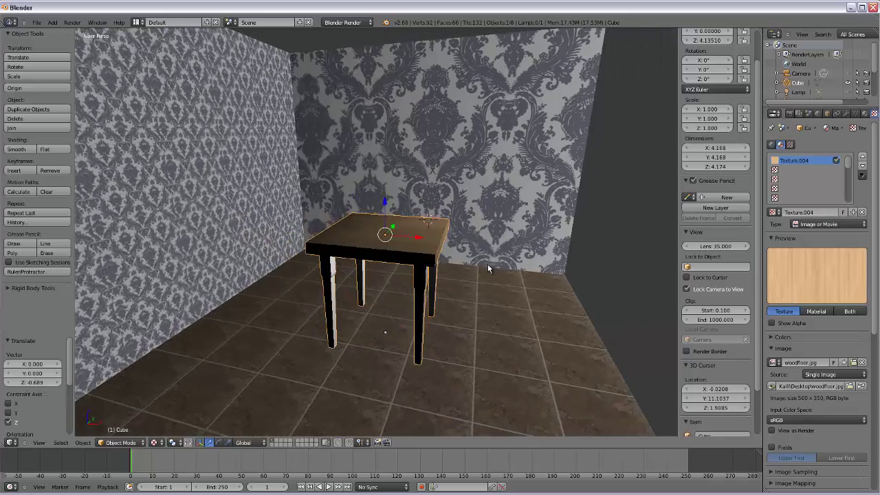
{"action": "middle_click_drag", "start_coordinate": [488, 265], "coordinate": [404, 244]}
{"action": "left_click_drag", "start_coordinate": [404, 245], "coordinate": [448, 259]}
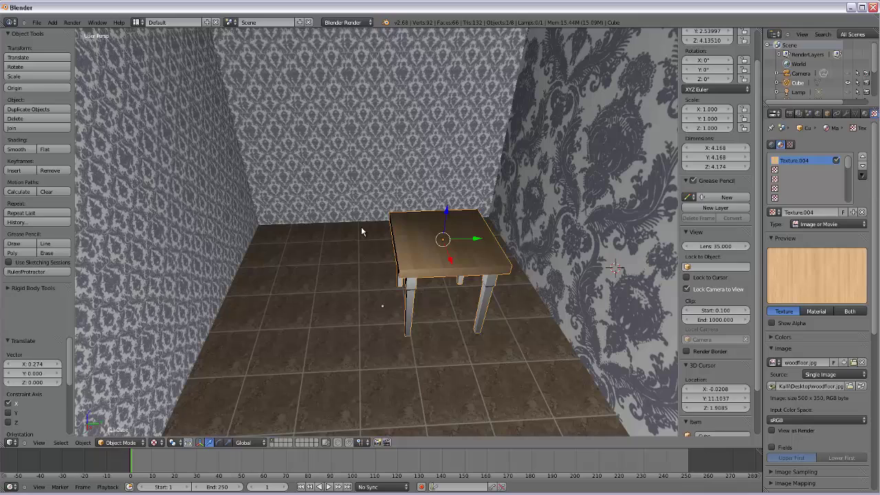
Scale the joined table down uniformly to about 0.764 on all axes using the scale manipulator
{"action": "scroll", "coordinate": [361, 231], "scroll_direction": "down", "scroll_amount": 5}
{"action": "scroll", "coordinate": [363, 237], "scroll_direction": "up", "scroll_amount": 3}
{"action": "scroll", "coordinate": [363, 243], "scroll_direction": "down", "scroll_amount": 1}
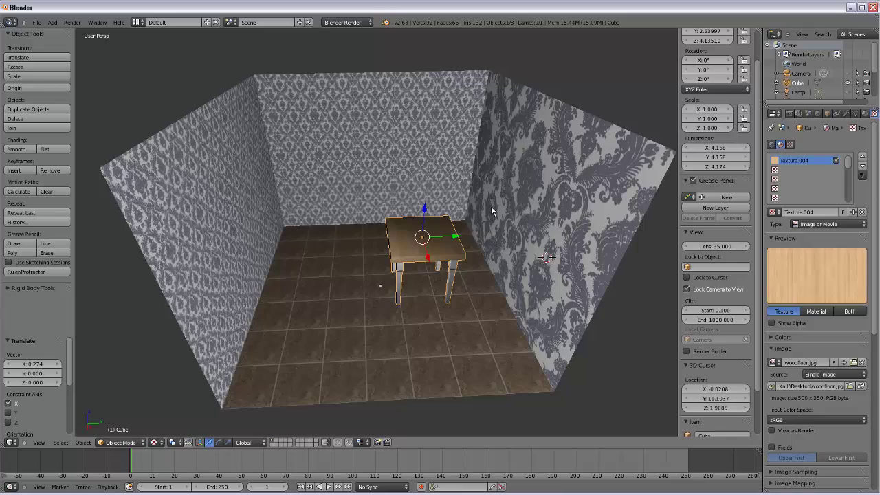
{"action": "middle_click_drag", "start_coordinate": [462, 214], "coordinate": [415, 262]}
{"action": "scroll", "coordinate": [415, 262], "scroll_direction": "up", "scroll_amount": 2}
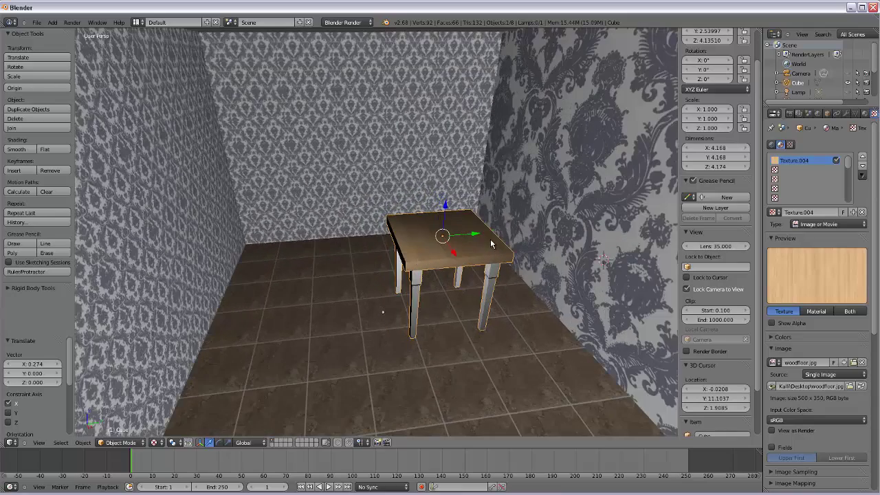
{"action": "middle_click_drag", "start_coordinate": [490, 239], "coordinate": [495, 235]}
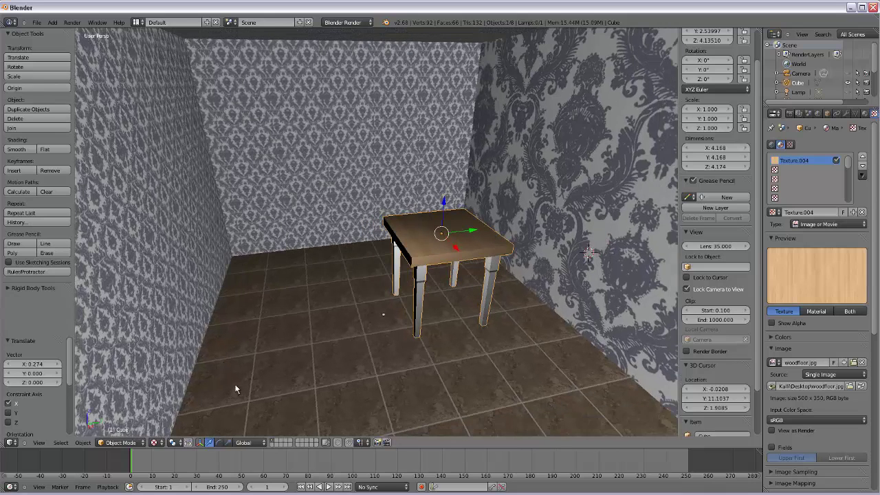
{"action": "left_click", "coordinate": [228, 442]}
{"action": "left_click_drag", "start_coordinate": [445, 232], "coordinate": [444, 233]}
{"action": "middle_click_drag", "start_coordinate": [444, 232], "coordinate": [469, 292]}
{"action": "left_click", "coordinate": [37, 23]}
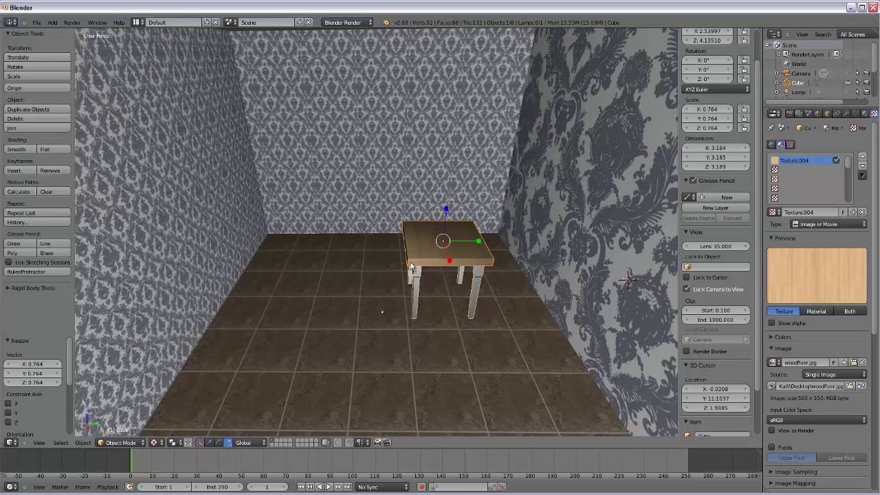
{"action": "middle_click_drag", "start_coordinate": [517, 275], "coordinate": [434, 261]}
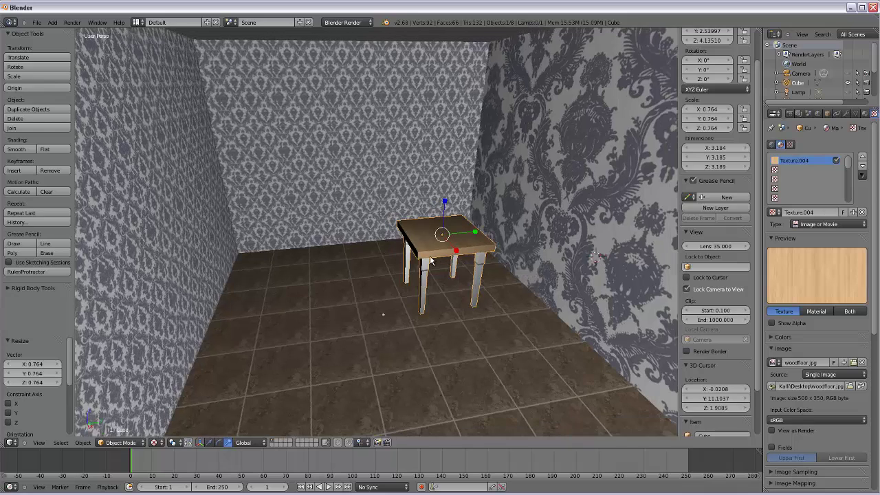